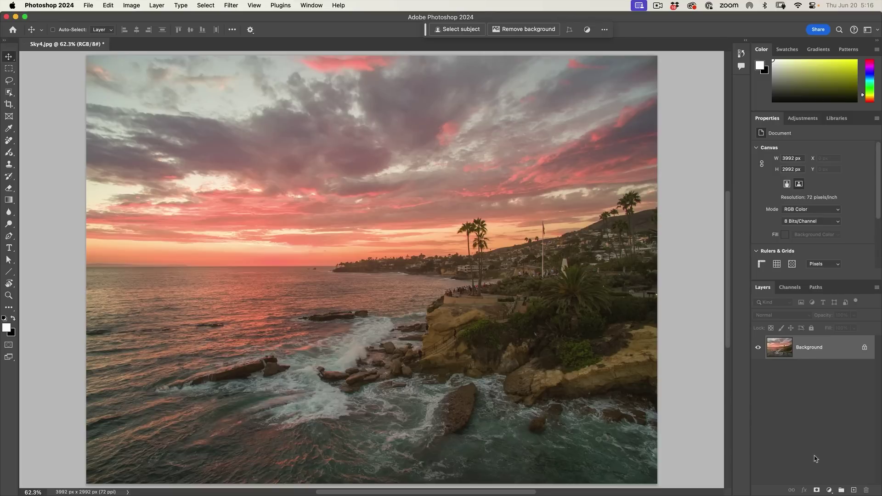
Add a Curves adjustment layer, raising the upper curve and holding shadows down in an S-curve
click(829, 490)
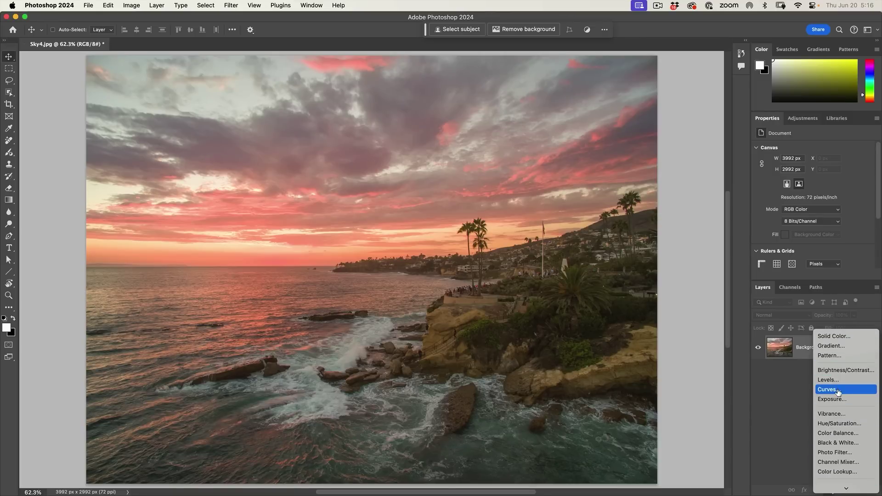
click(837, 392)
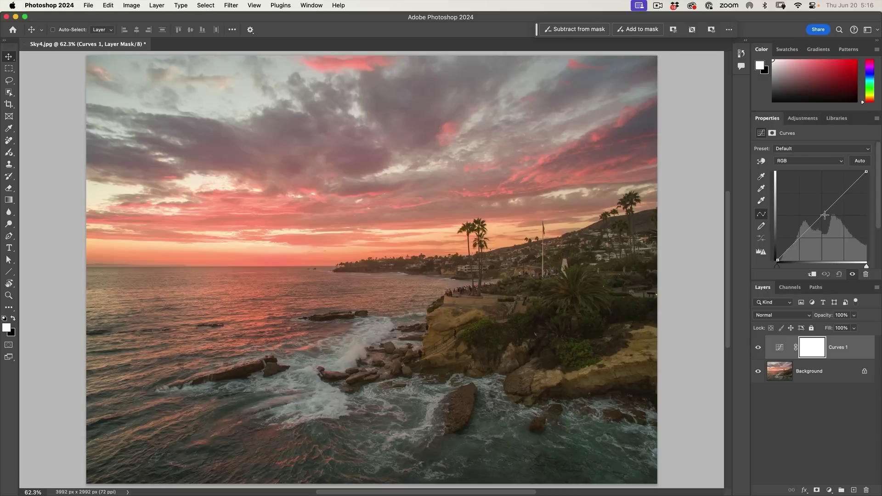
drag(821, 215, 829, 192)
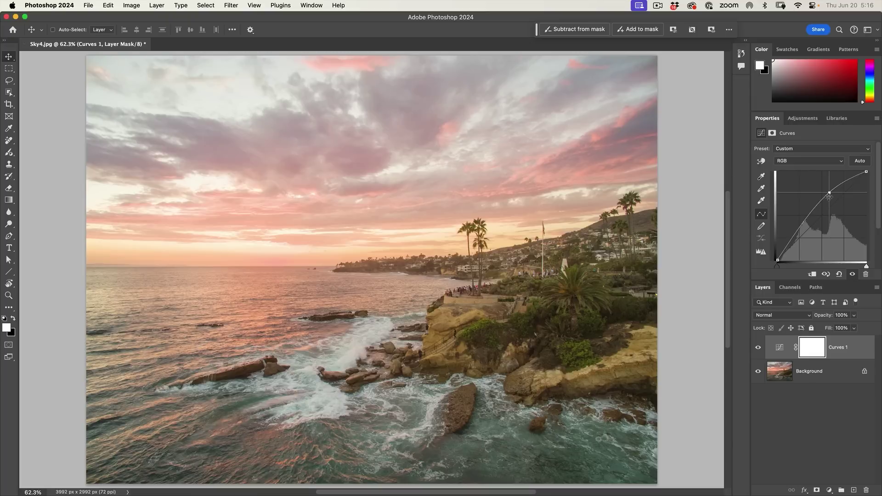
drag(829, 193, 830, 188)
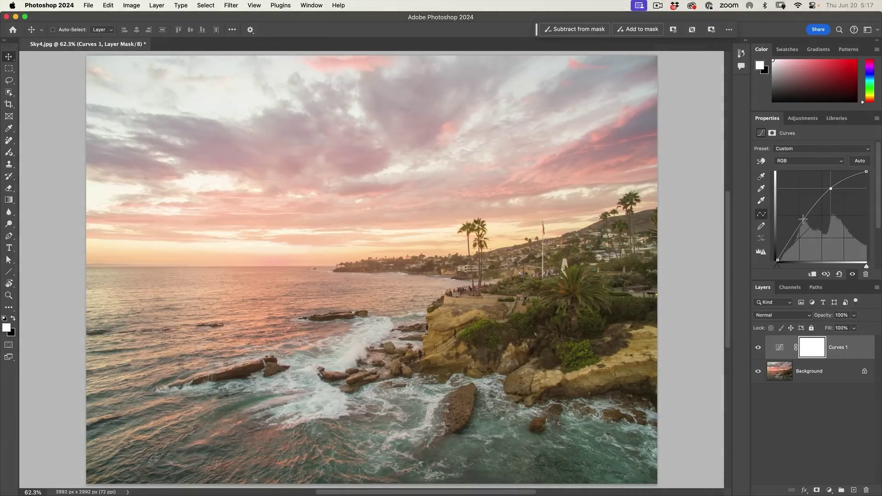
drag(802, 219, 805, 223)
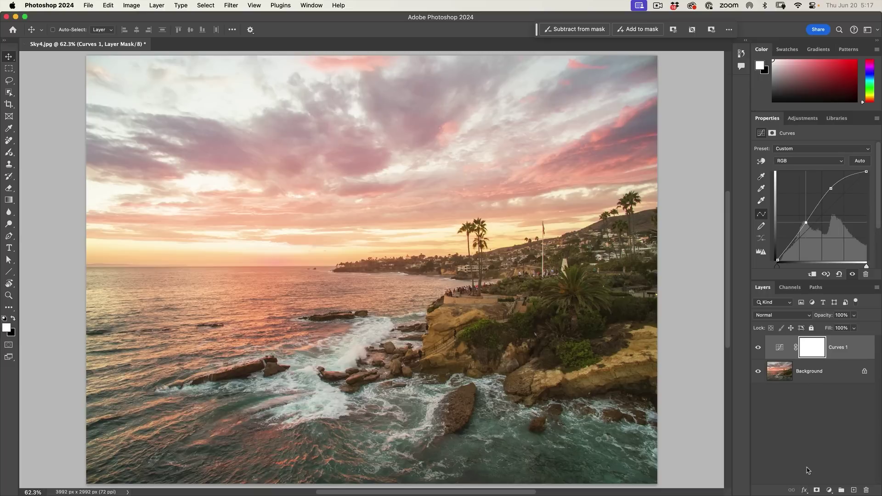
Add a Vibrance adjustment layer with vibrance set to +37
click(830, 491)
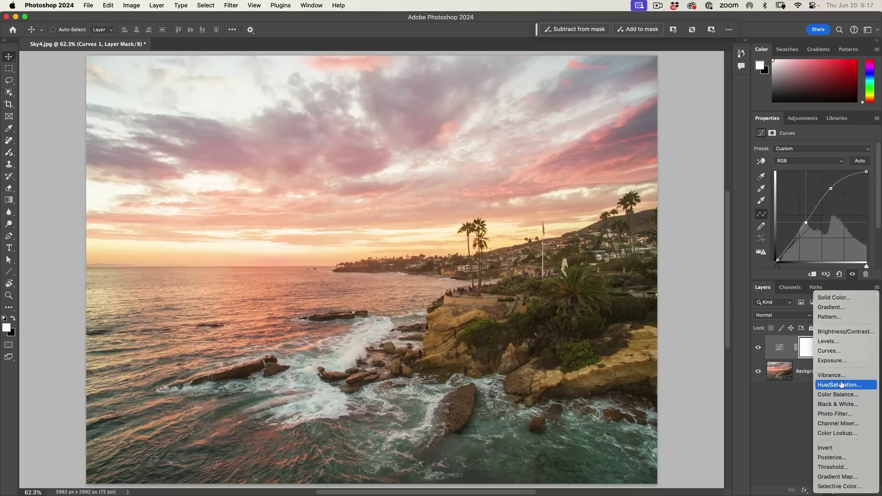
click(841, 380)
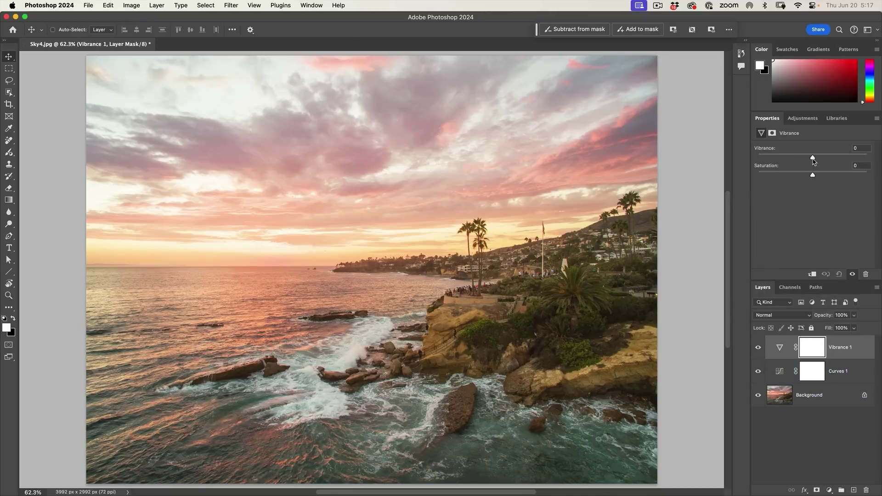
drag(813, 159, 834, 164)
click(828, 490)
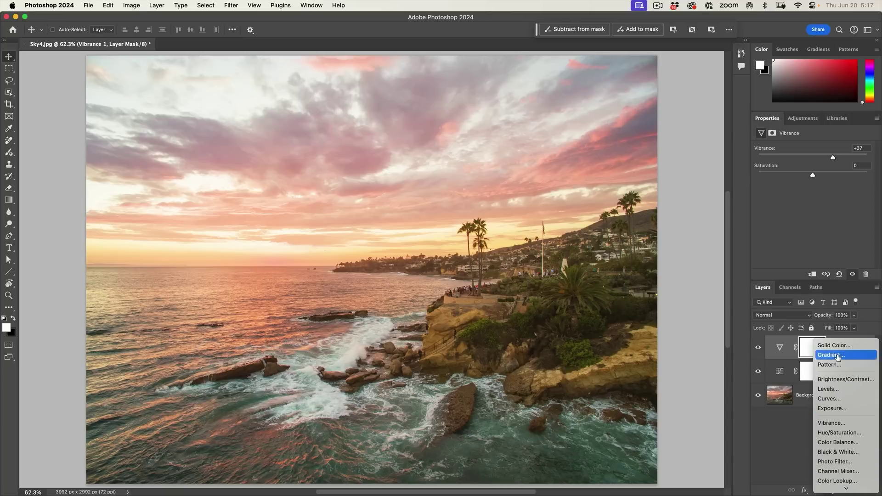
Add a Levels adjustment layer with input levels 12, 1.12 and 243
click(833, 390)
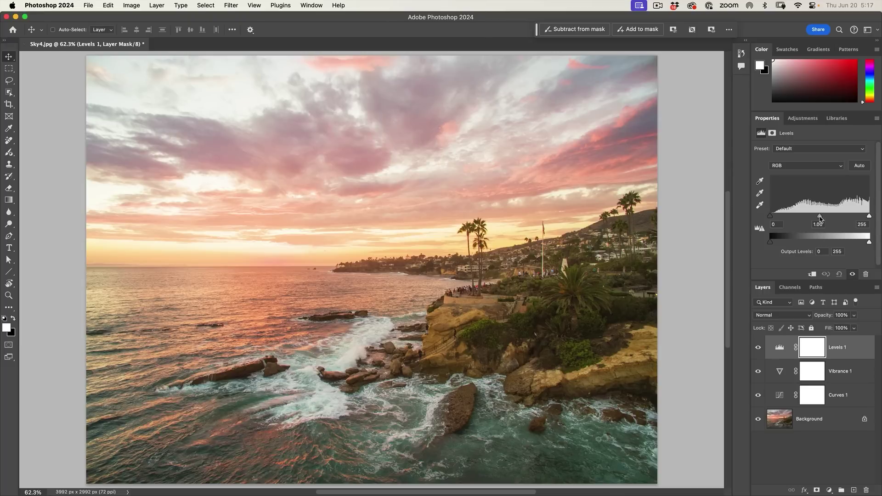
drag(820, 216, 815, 217)
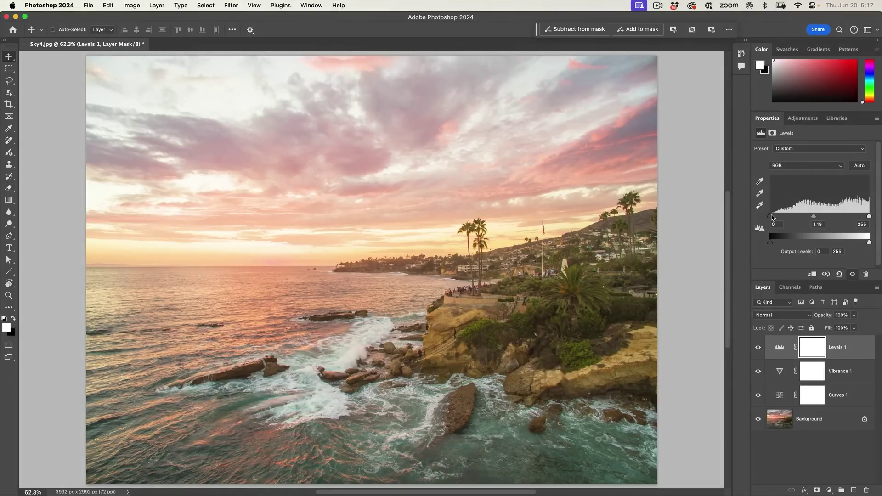
drag(772, 217, 776, 216)
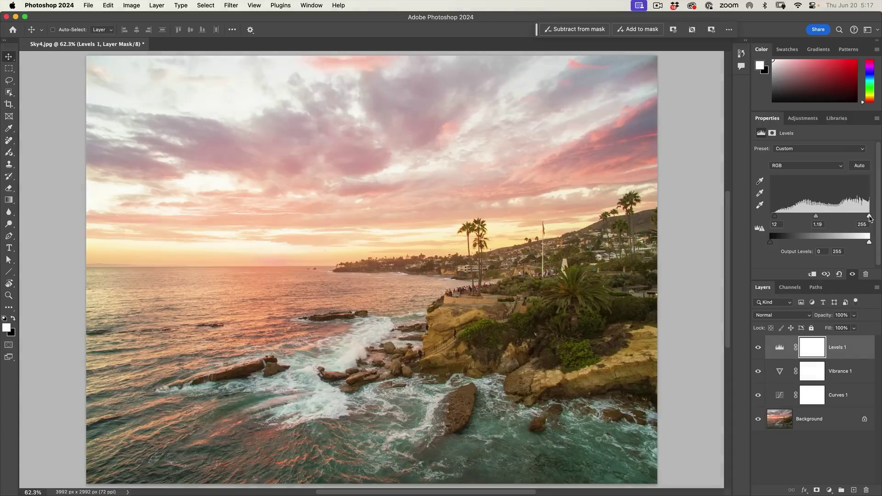
drag(868, 216, 864, 216)
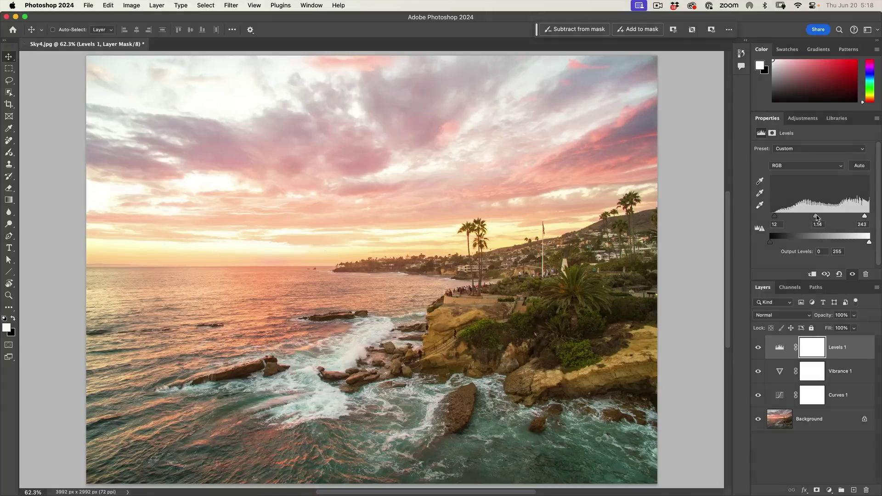
drag(816, 217, 815, 217)
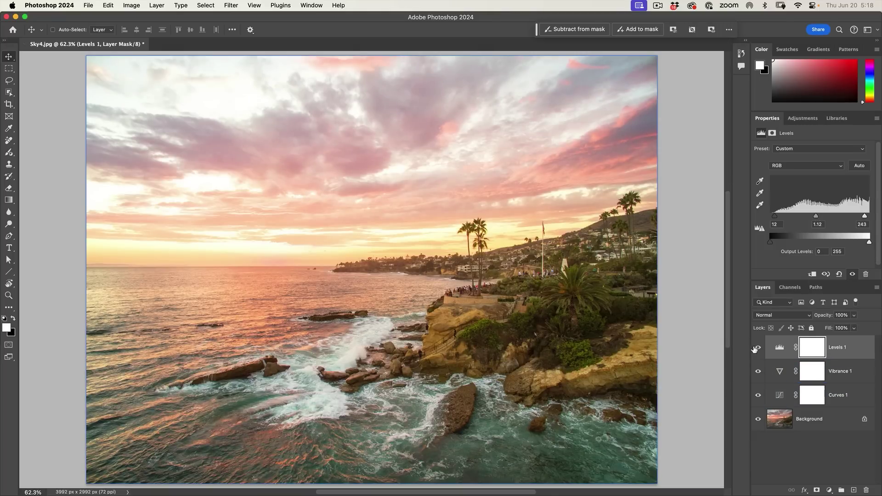
Hide and reshow all three adjustments to compare, then select Curves 1
drag(756, 348, 756, 395)
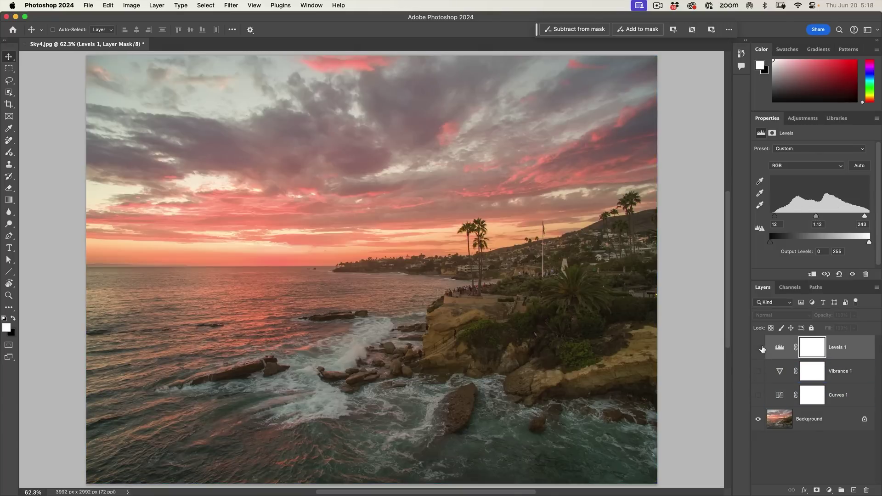
drag(759, 348, 758, 395)
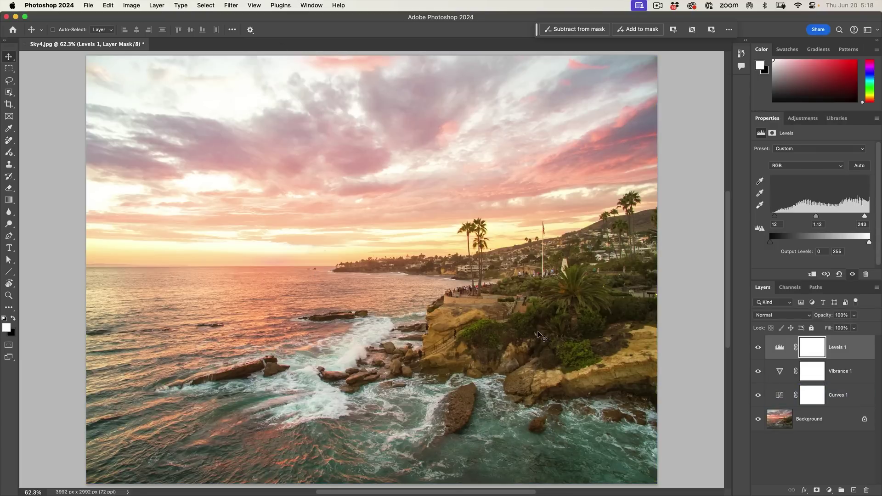
click(835, 392)
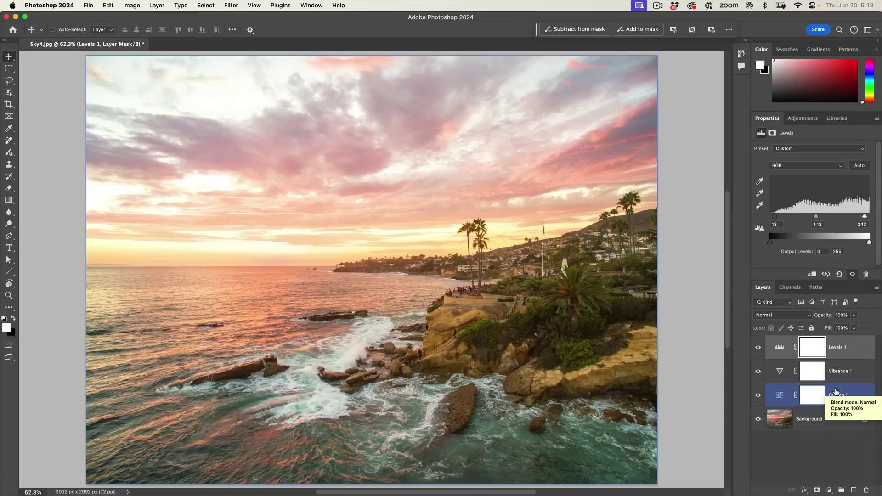
Group Levels 1, Vibrance 1 and Curves 1 into Group 1, then toggle it to compare
click(842, 348)
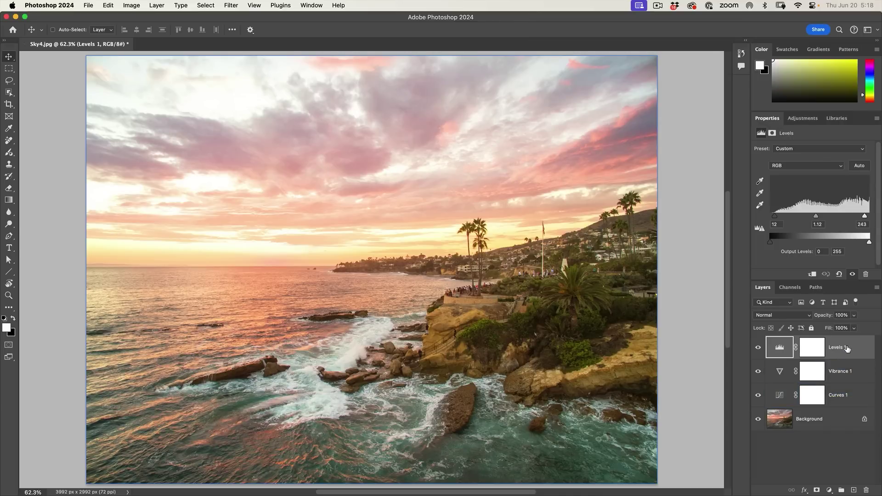
click(844, 373)
click(845, 396)
super+click(844, 395)
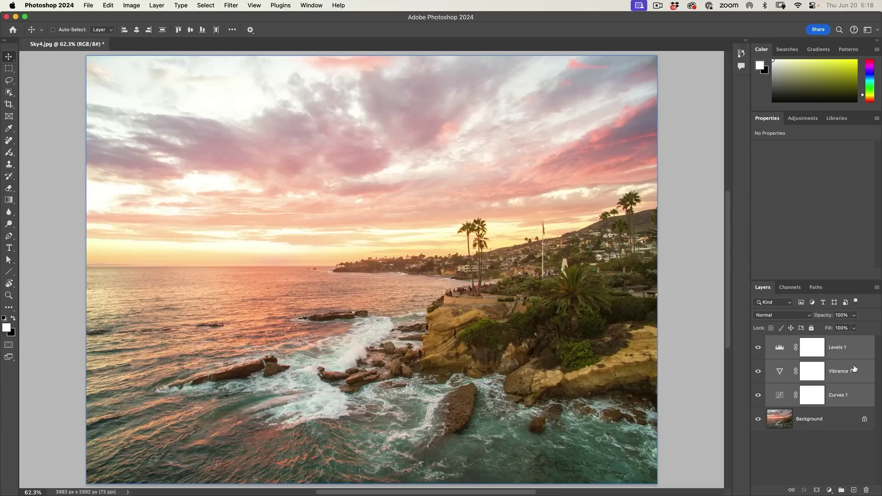
mouse_move(853, 371)
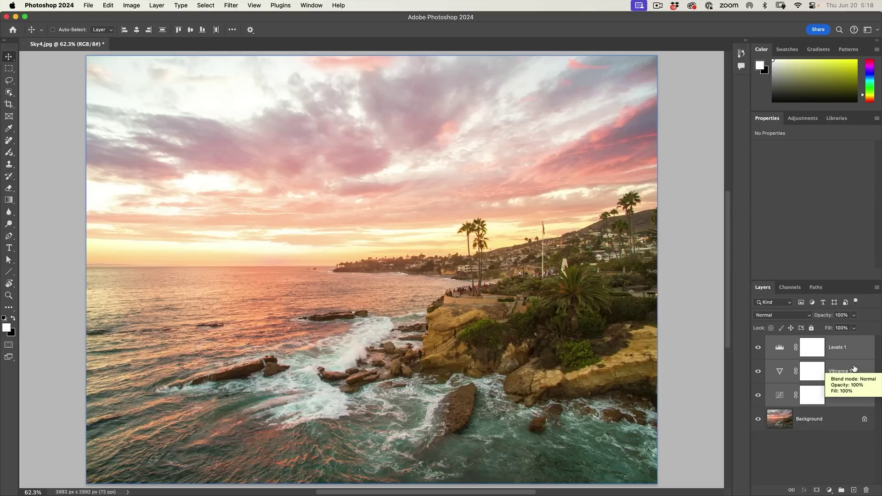
key(super)
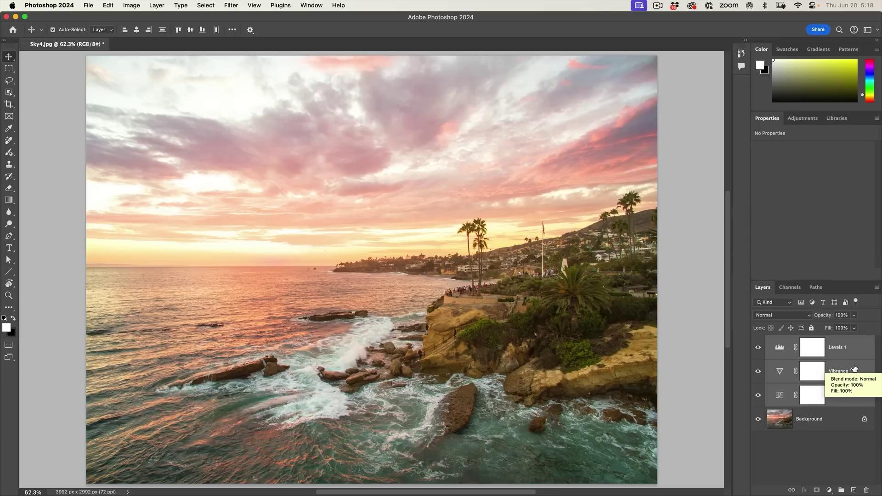
key(super+g)
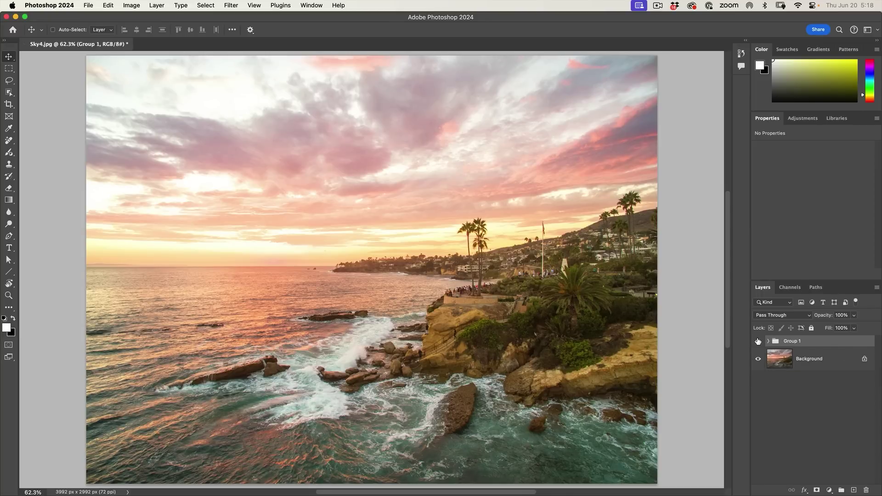
click(758, 340)
Add a layer mask to Group 1 and invert it to black
click(816, 490)
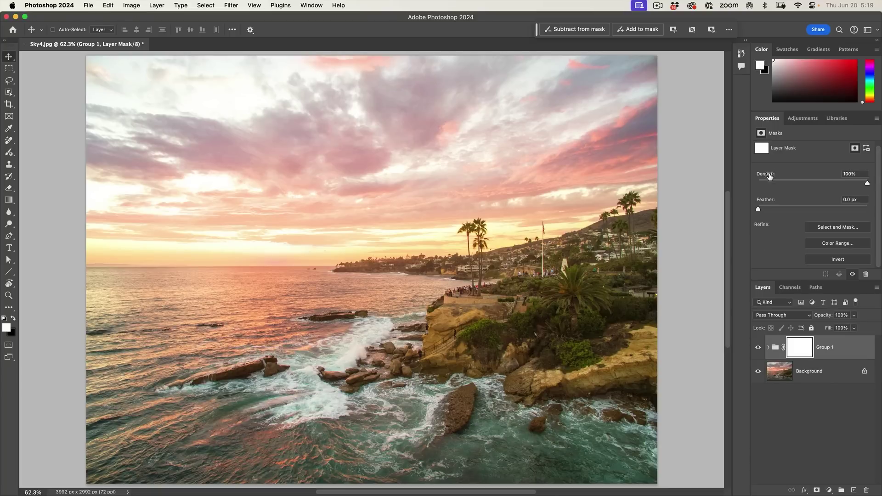
click(851, 260)
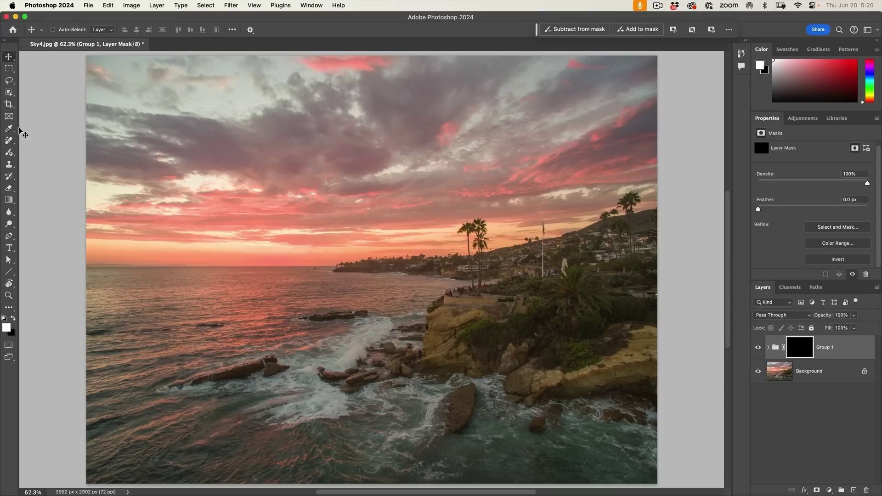
Switch to the Brush tool with Transfer enabled, then undo the trial mask strokes
click(10, 153)
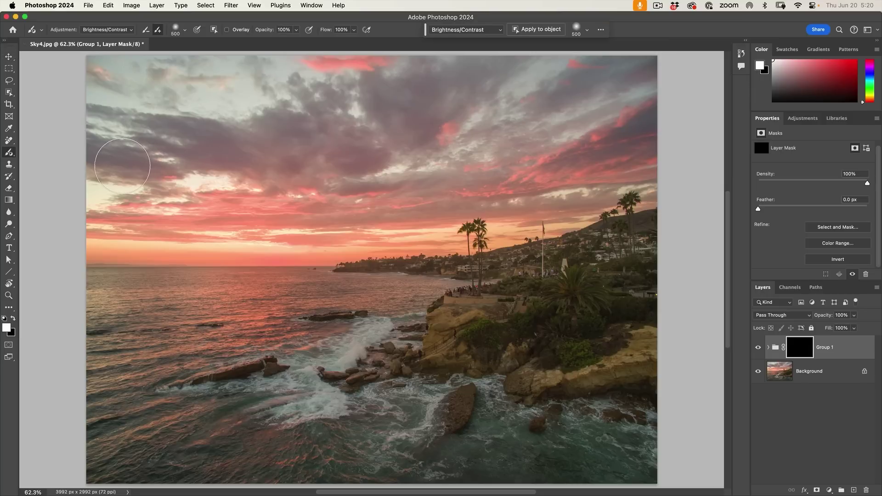
right_click(8, 153)
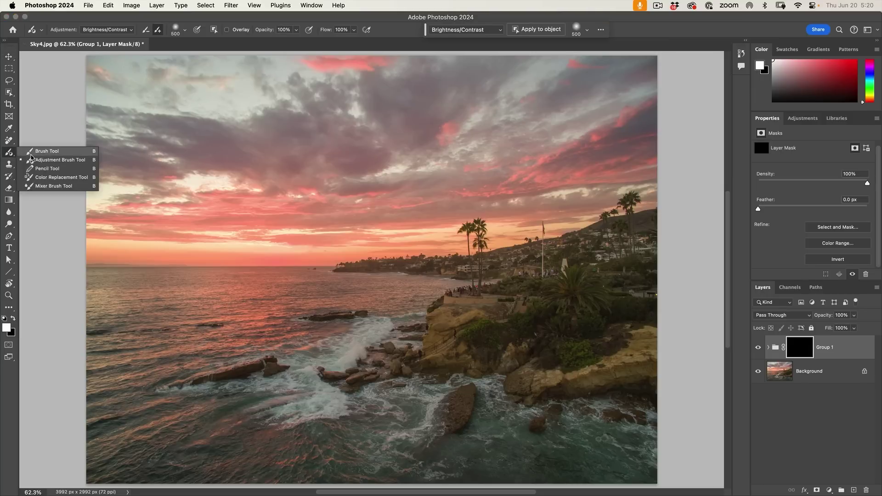
click(46, 154)
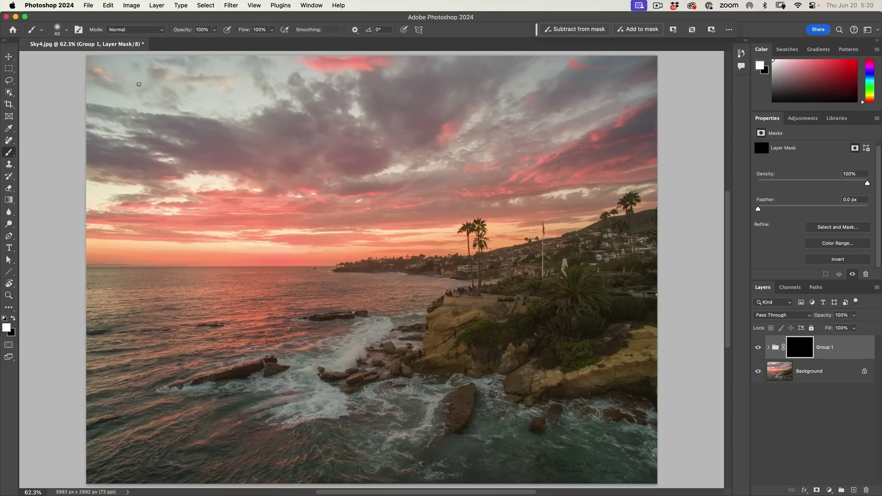
click(78, 30)
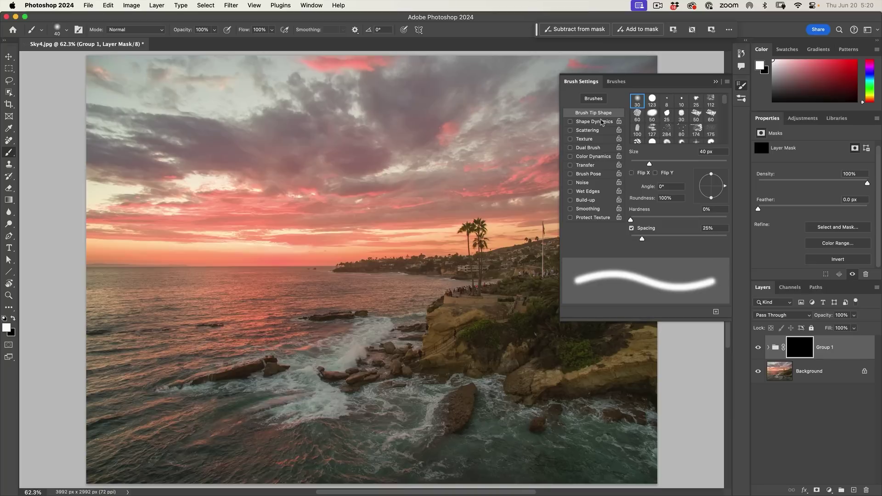
click(591, 167)
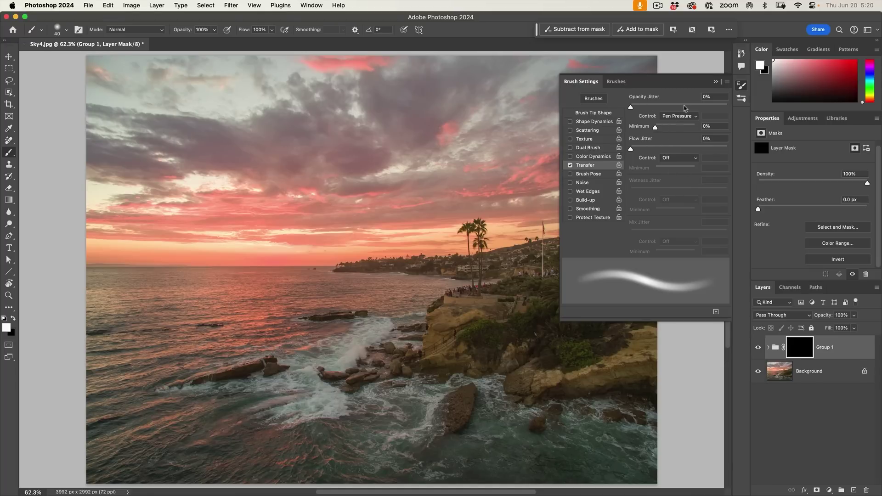
click(715, 82)
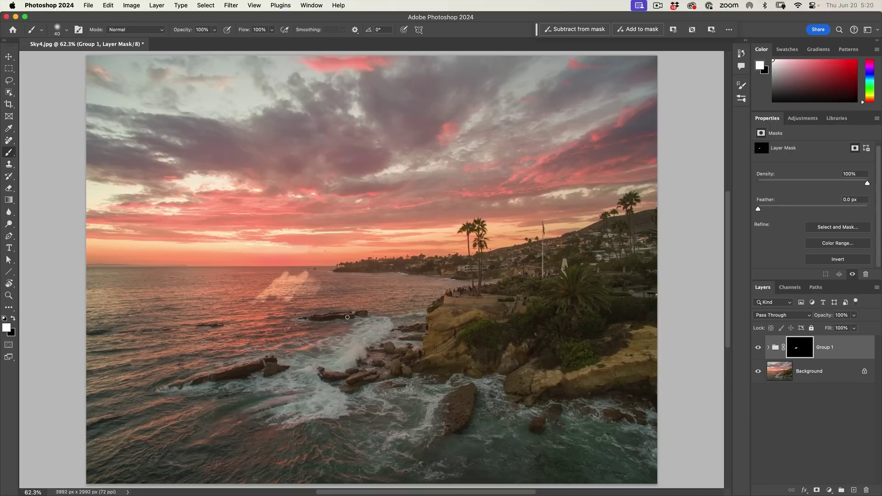
key(super+z)
key(super+z)
key(super+z)
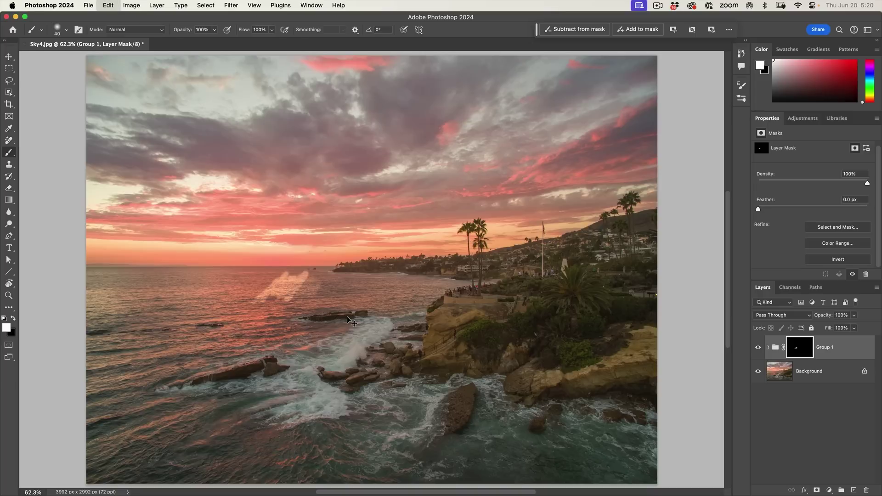
key(super+z)
key(super+z)
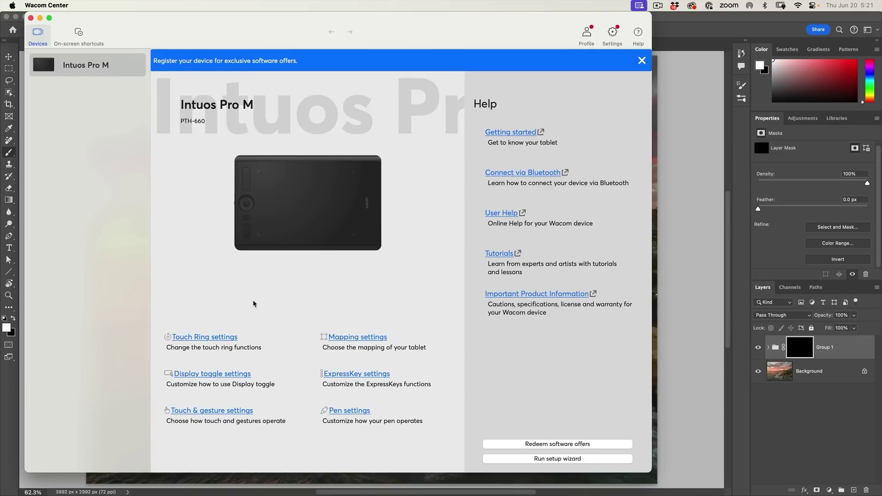
Open the Intuos Pro M touch ring settings from Wacom Center
click(214, 336)
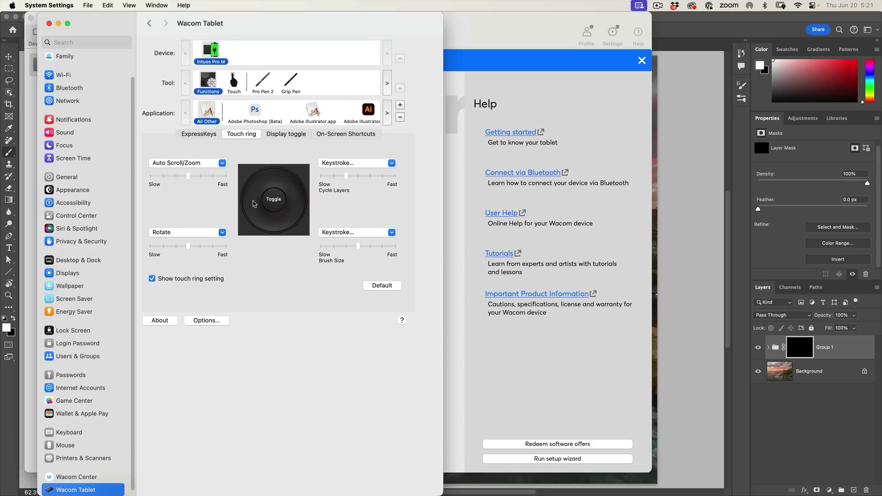
Assign a touch ring function the Brush Size keystroke ([ and ]), then return to Photoshop
click(352, 234)
click(356, 287)
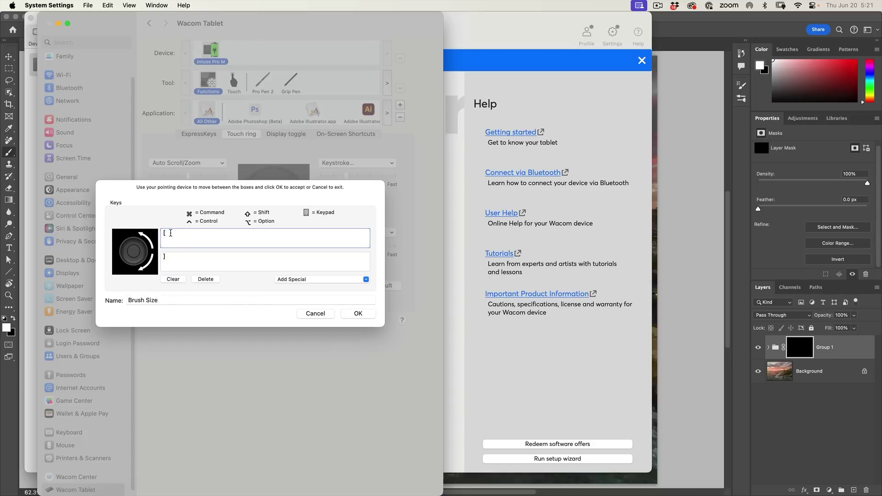
click(358, 313)
click(653, 94)
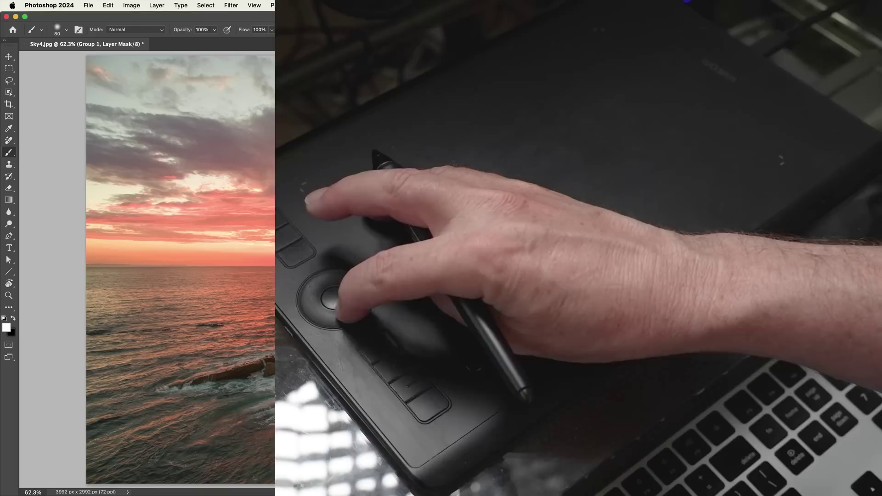
Resize the brush and paint white on Group 1's mask over part of the cliff
key(bracketright)
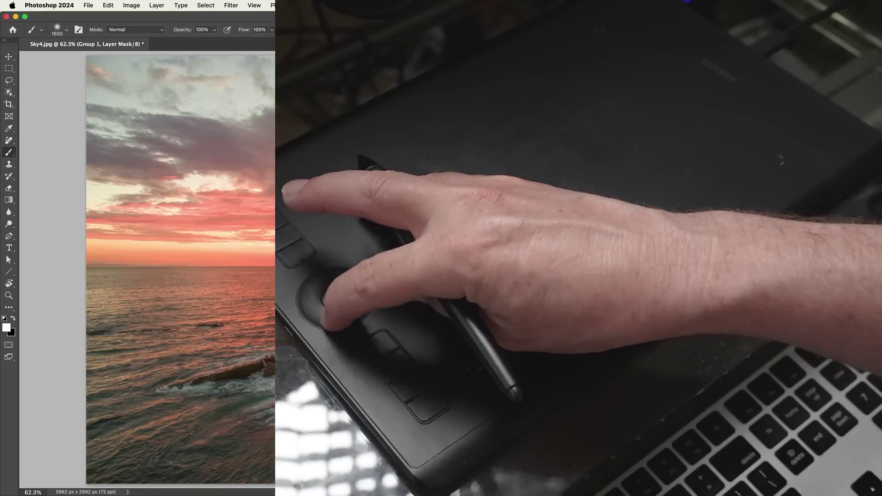
key(bracketright)
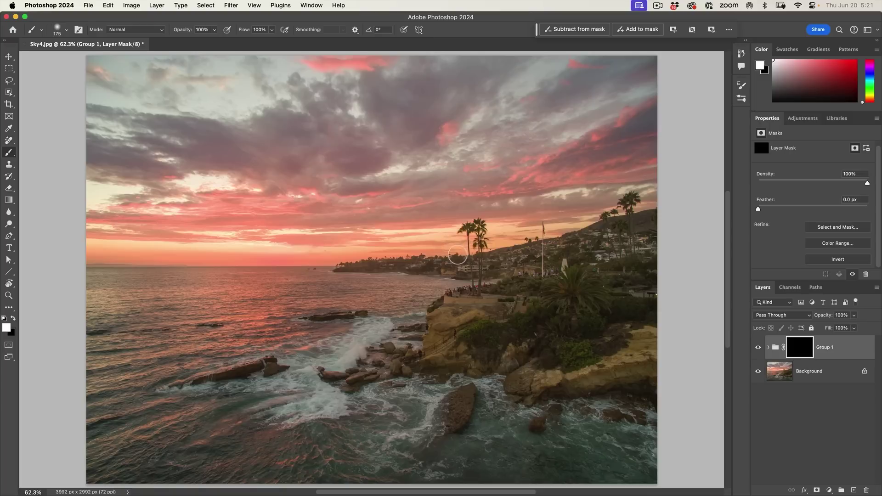
key(bracketright)
key(bracketleft)
key(bracketleft)
key(bracketleft)
key(bracketleft)
key(bracketleft)
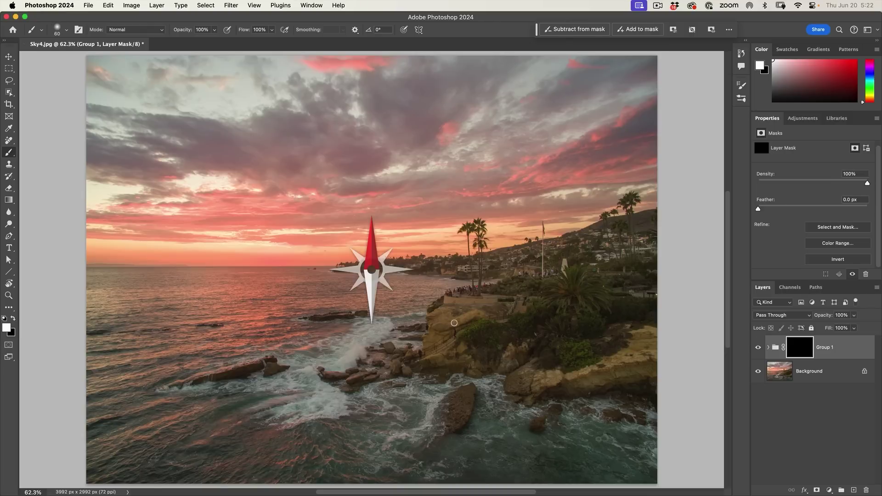
scroll(454, 323, up, 5)
scroll(454, 323, up, 1)
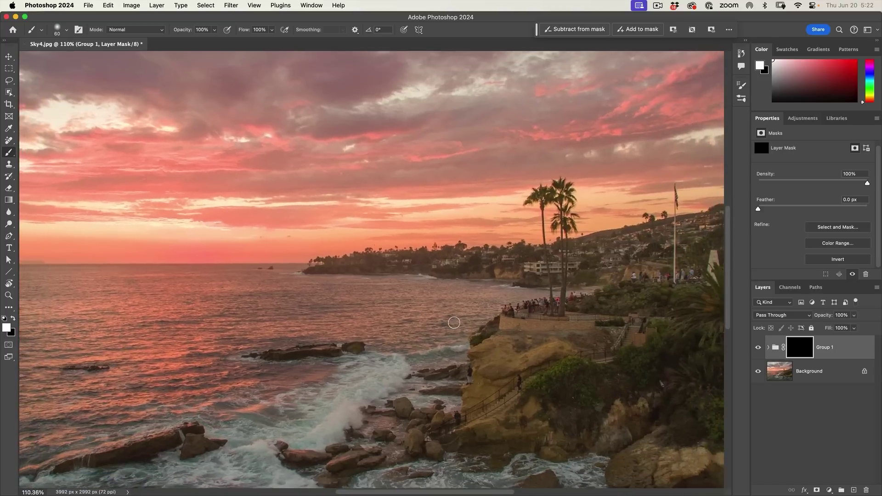
scroll(454, 322, down, 1)
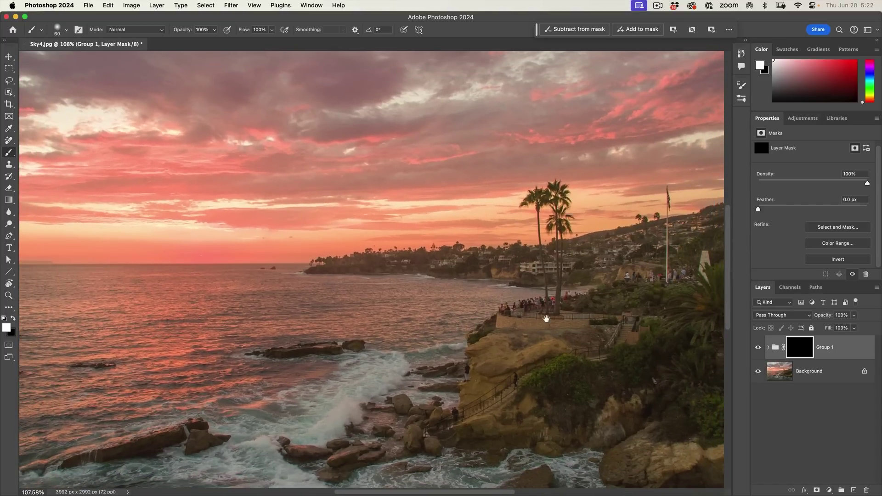
mouse_move(545, 317)
mouse_down()
mouse_move(322, 260)
mouse_move(389, 238)
mouse_up()
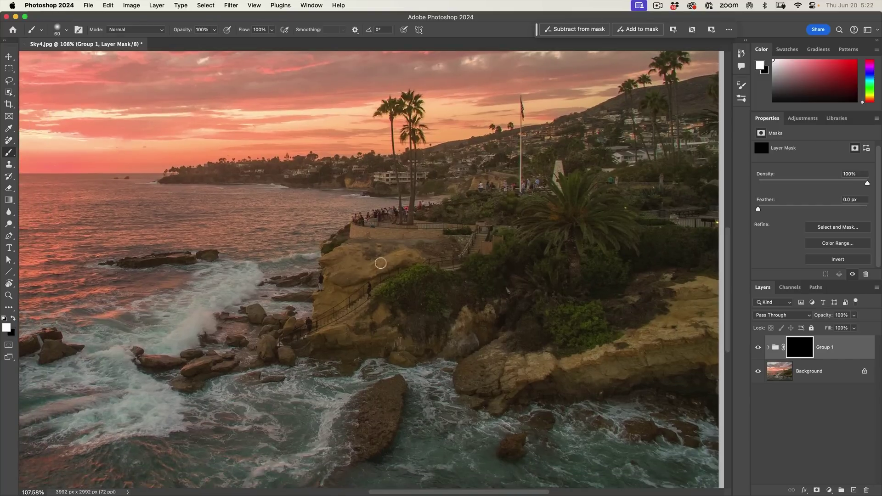
drag(363, 261, 347, 287)
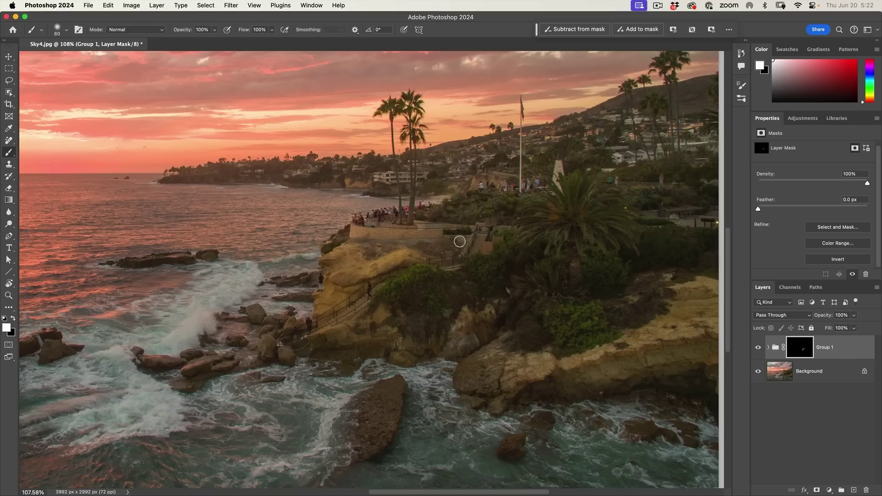
Select the cliffs and foreground rocks with the Object Selection Tool
click(8, 92)
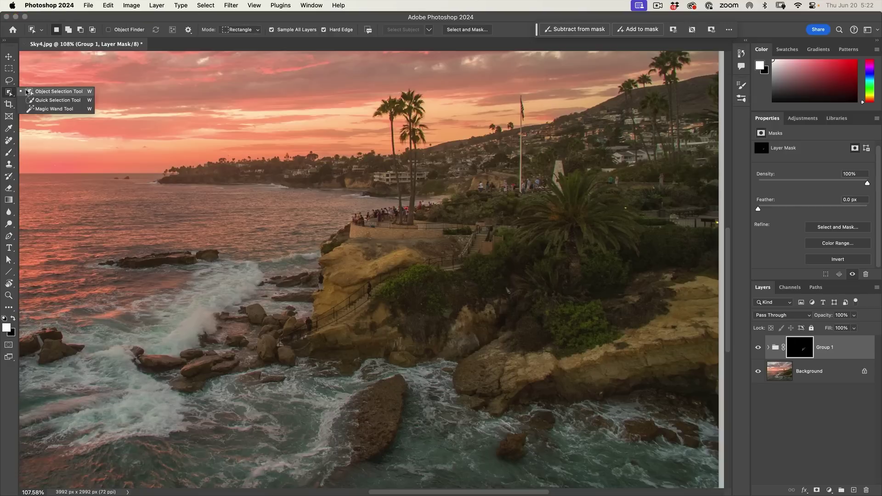
click(30, 91)
mouse_move(210, 103)
mouse_down()
mouse_move(558, 389)
mouse_move(583, 434)
mouse_up()
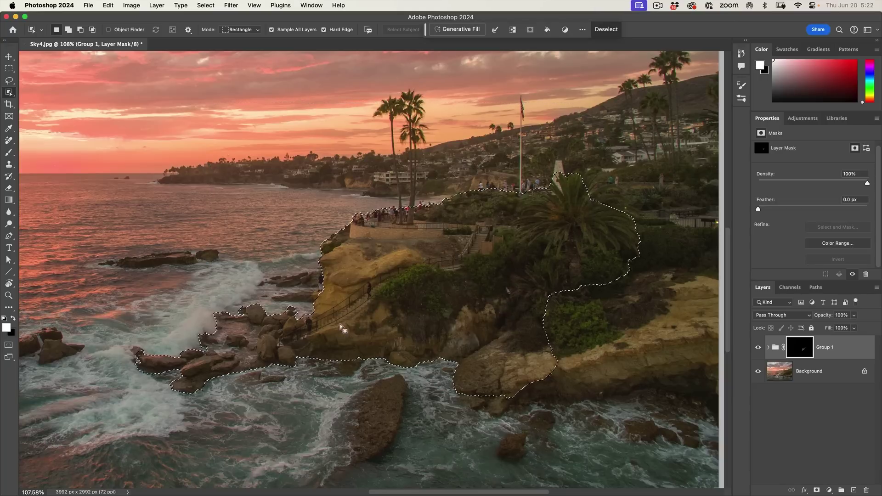
With a larger brush, paint white over the cliff's left edge and upper face
key(b)
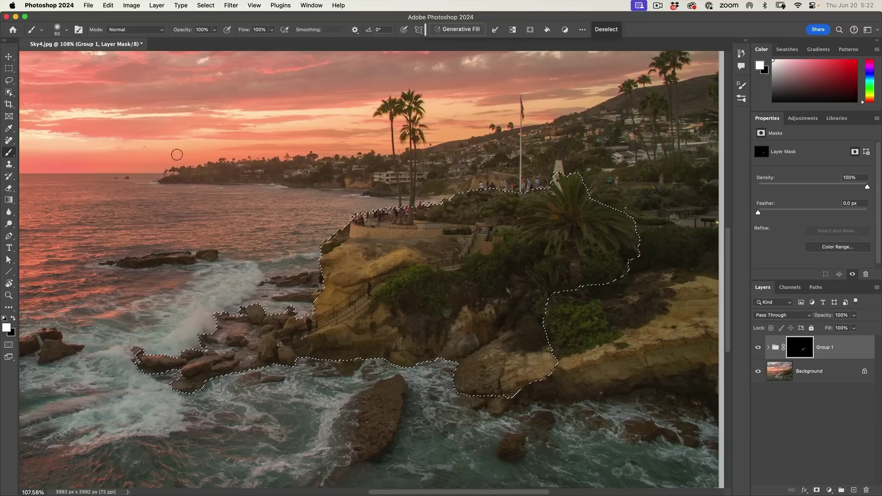
key(bracketright)
key(bracketright)
key(bracketright)
key(bracketright)
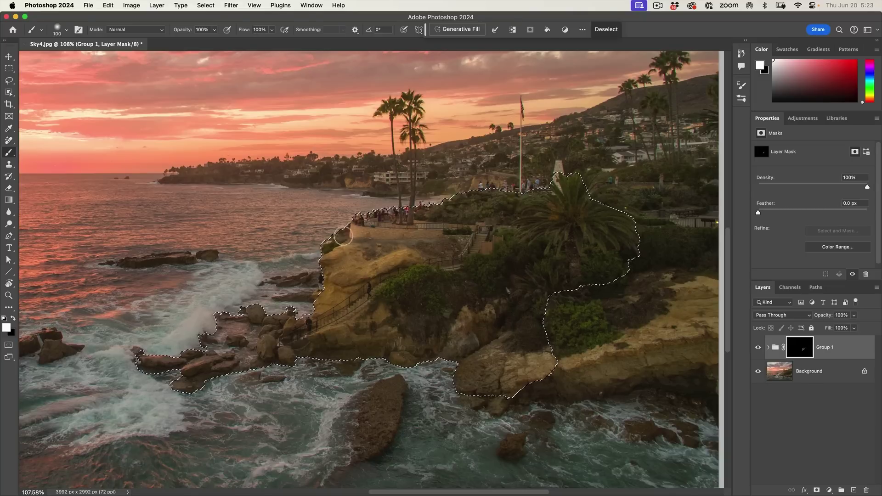
mouse_move(335, 258)
mouse_down()
mouse_move(299, 317)
mouse_move(144, 366)
mouse_up()
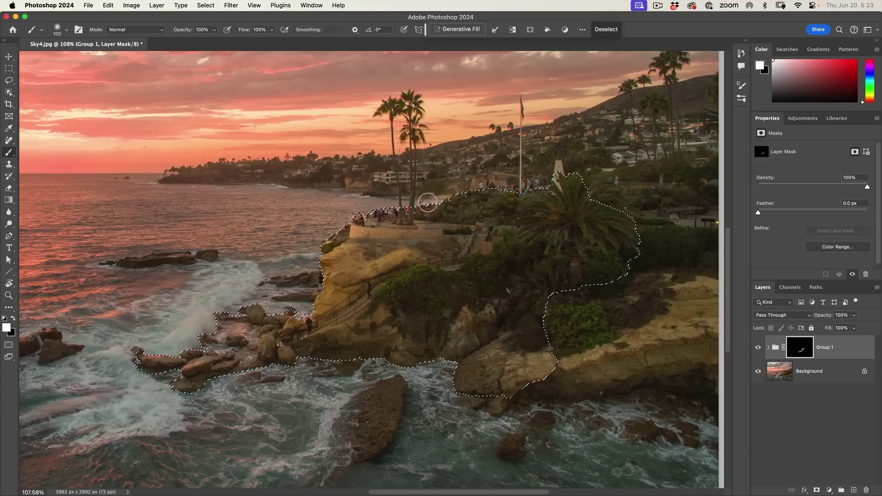
mouse_move(427, 202)
mouse_down()
mouse_move(486, 199)
mouse_move(400, 276)
mouse_move(387, 305)
mouse_move(519, 236)
mouse_move(500, 272)
mouse_move(504, 340)
mouse_move(532, 299)
mouse_move(558, 182)
mouse_move(612, 215)
mouse_move(581, 180)
mouse_up()
Paint white over the bottom, left-end and middle rocks, then clear the selection
key(x)
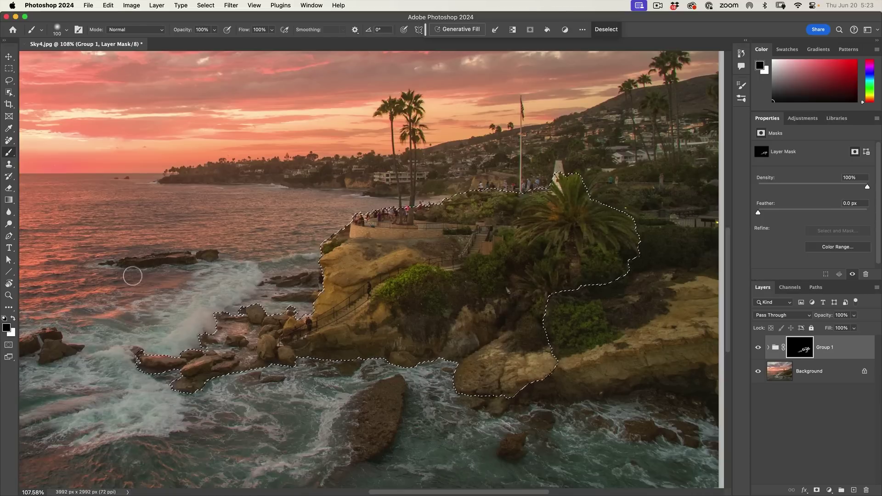
key(x)
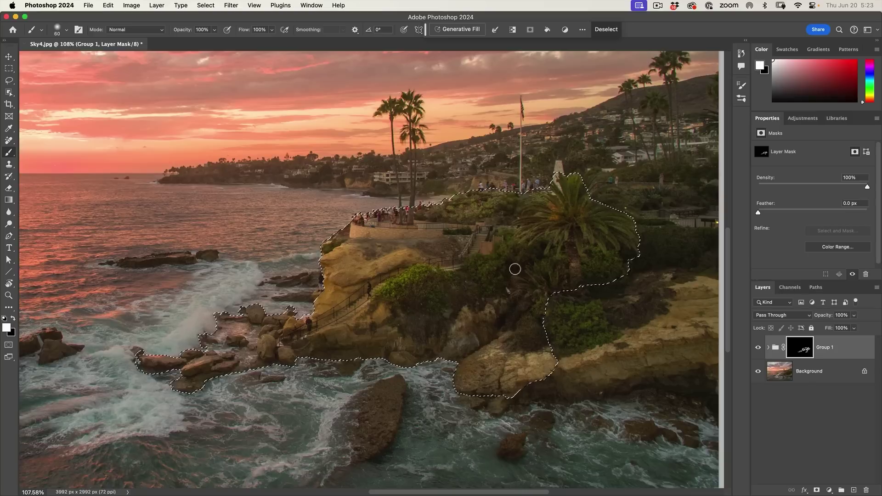
drag(471, 365, 540, 364)
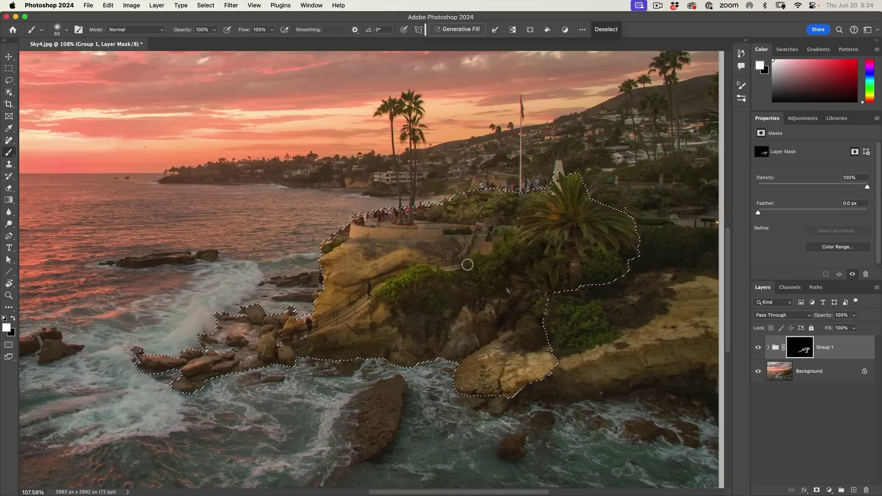
drag(322, 258, 331, 271)
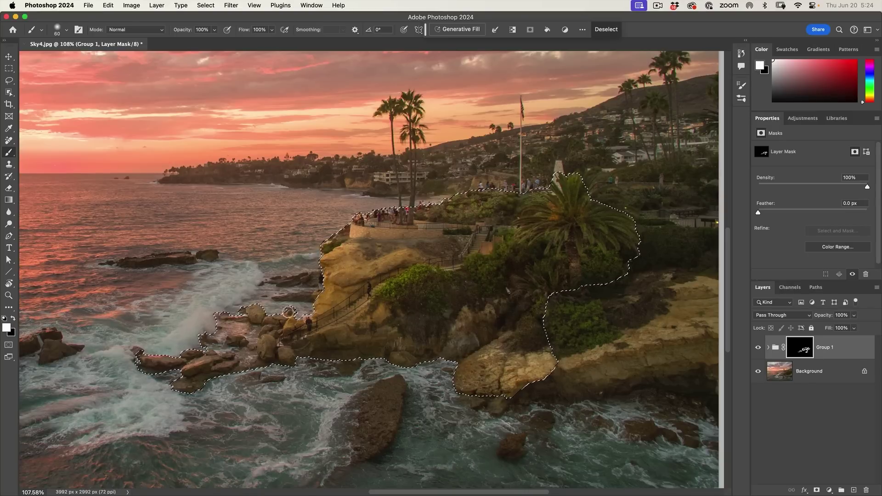
mouse_move(288, 312)
mouse_down()
mouse_move(270, 342)
mouse_move(229, 336)
mouse_move(241, 347)
mouse_up()
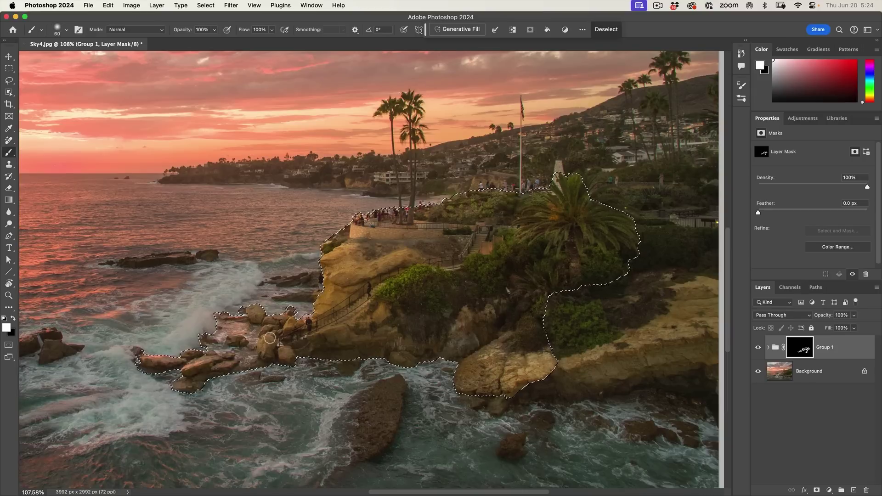
drag(358, 271, 401, 254)
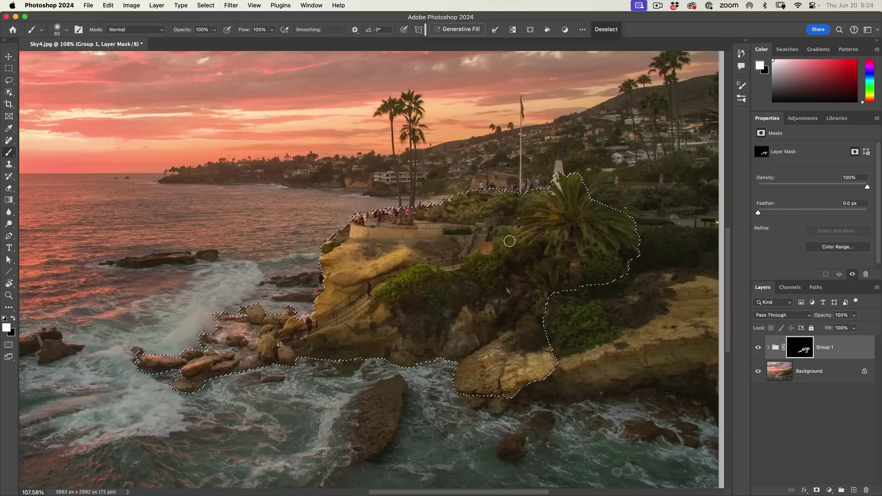
key(super+d)
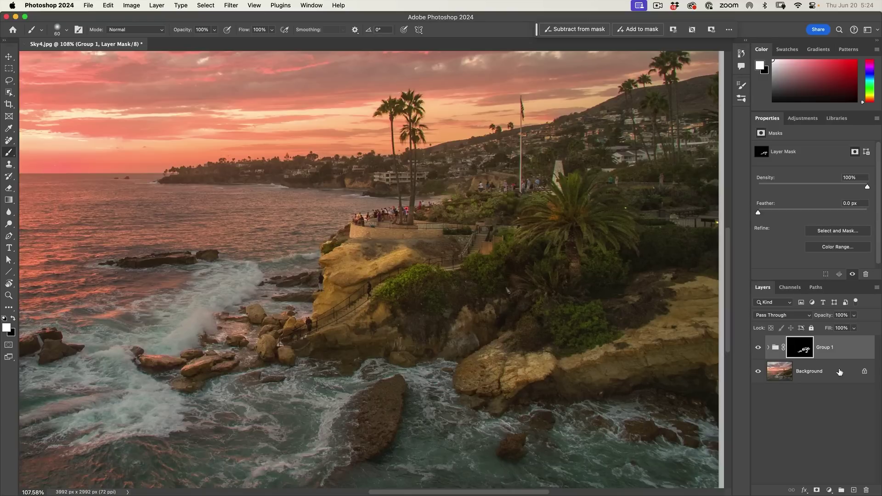
click(759, 348)
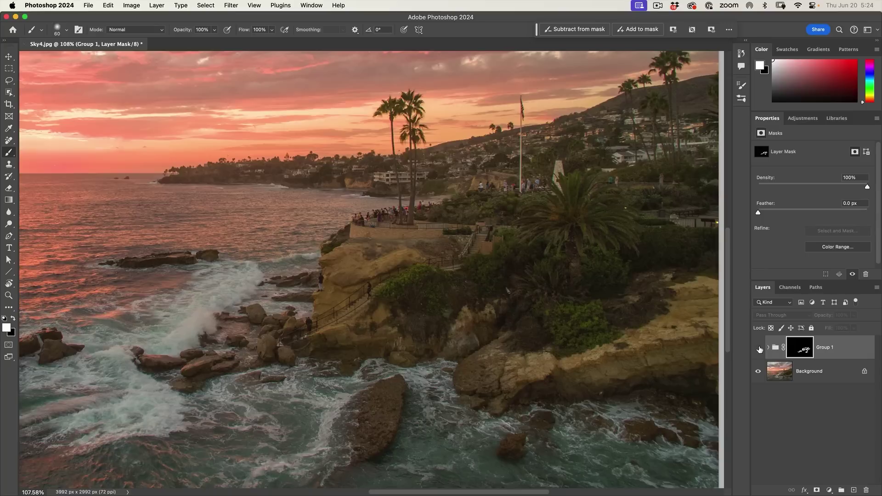
click(759, 348)
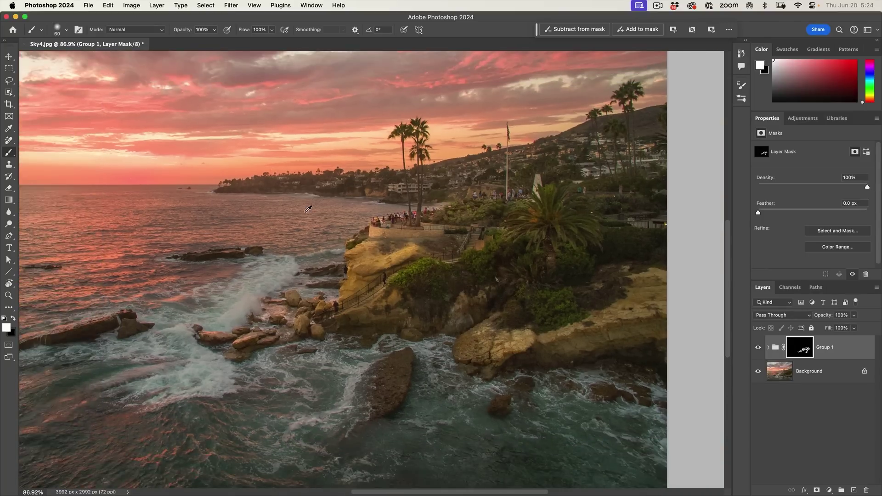
scroll(308, 209, down, 1)
scroll(303, 209, down, 1)
scroll(296, 210, down, 1)
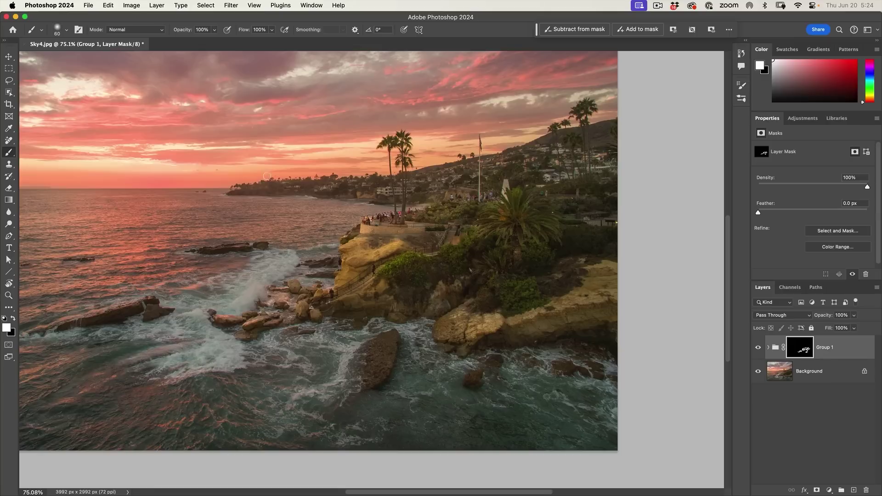
drag(267, 176, 365, 212)
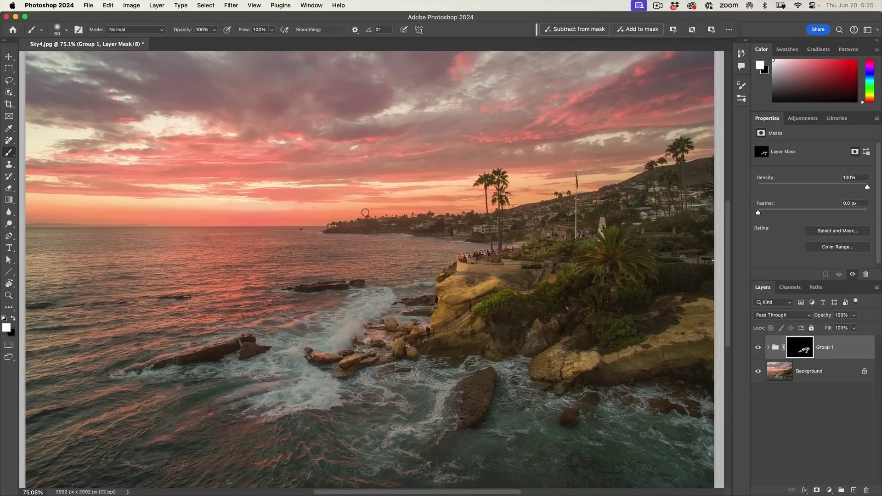
scroll(370, 213, down, 1)
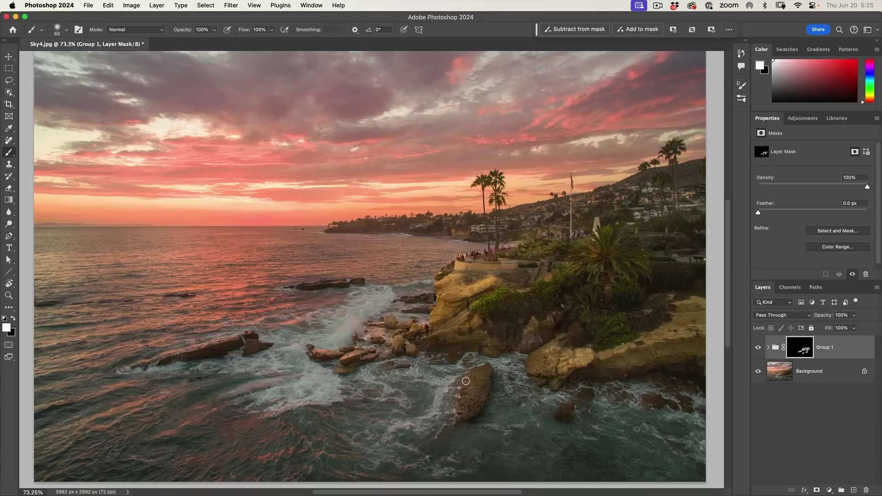
scroll(465, 381, down, 3)
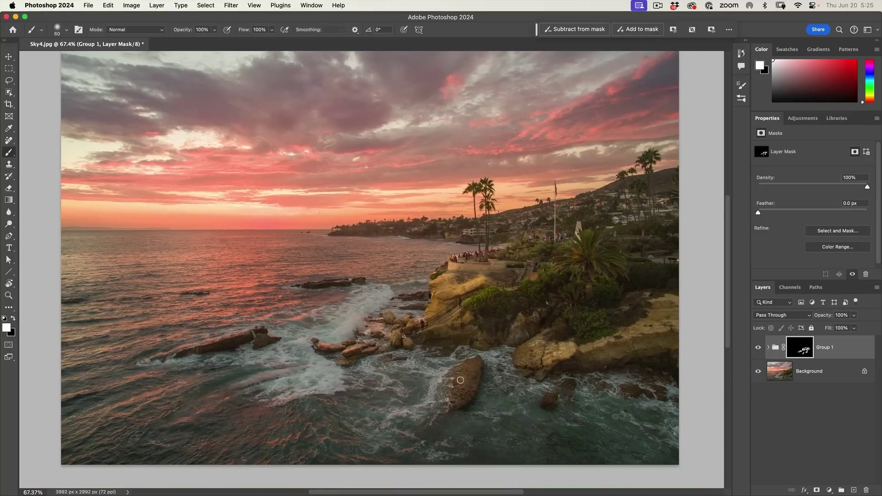
key(bracketright)
key(bracketright)
Paint white along the horizon on Group 1's mask, then set Flow 7% and brush size 700
scroll(372, 264, up, 2)
key(bracketright)
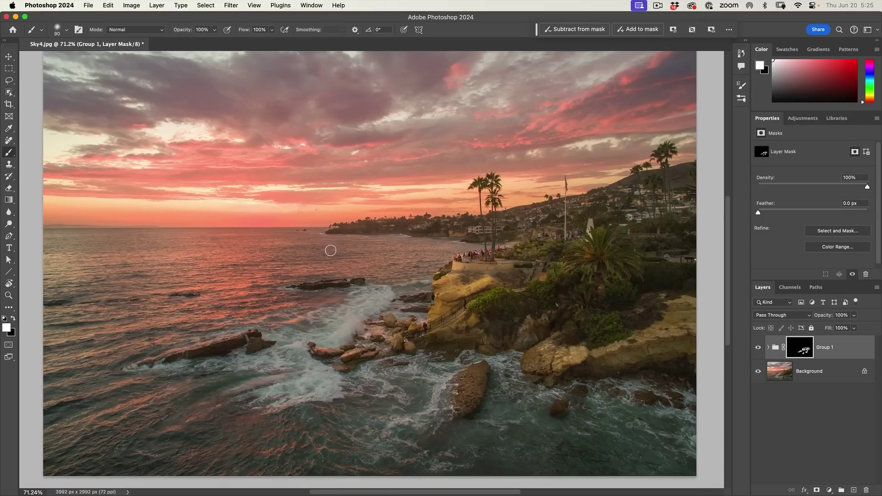
key(bracketright)
key(bracketright)
key(bracketright)
key(bracketright)
key(bracketright)
drag(78, 226, 448, 215)
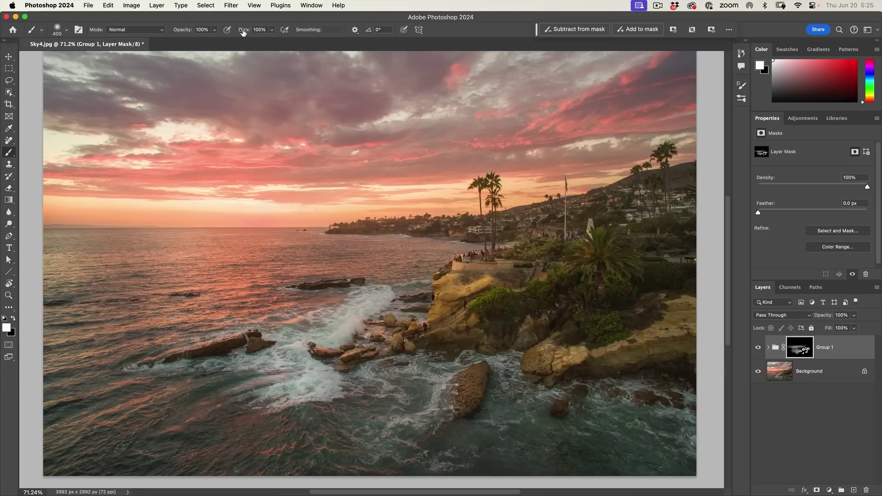
drag(244, 31, 197, 37)
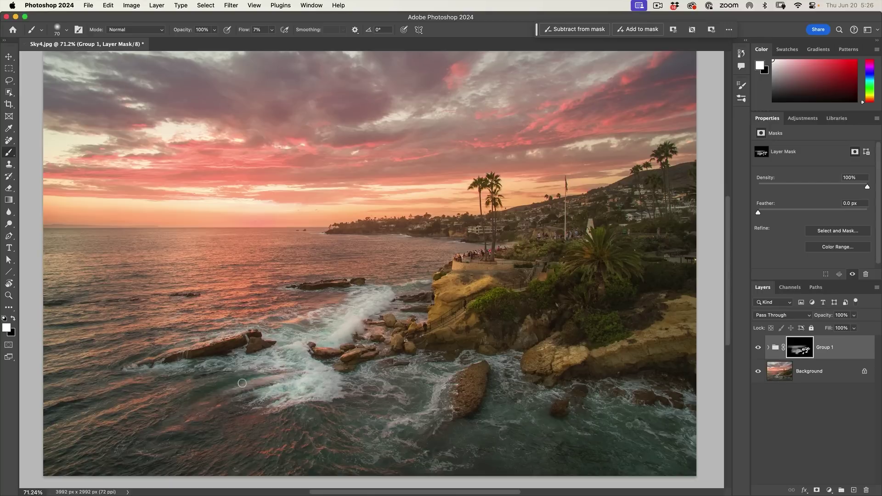
key(bracketright)
key(bracketright)
key(bracketright)
key(bracketright)
key(bracketright)
key(bracketright)
key(bracketright)
key(bracketright)
key(bracketright)
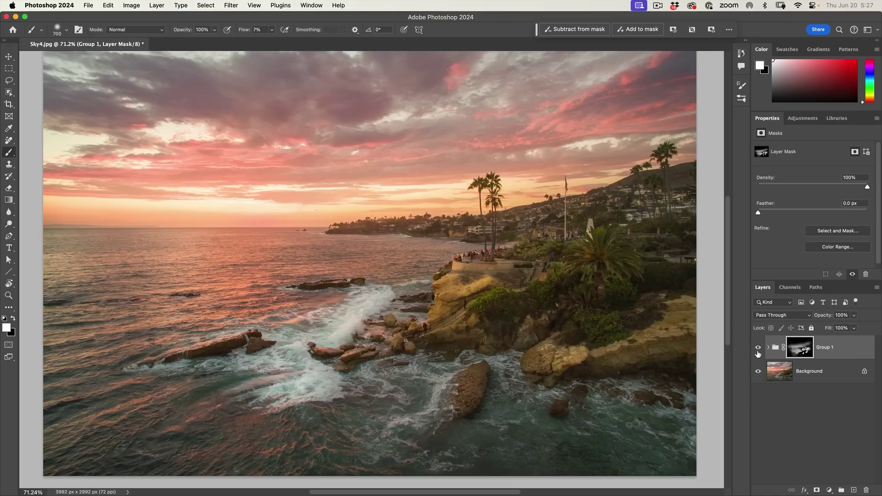
Compare the image with Group 1 on and off, then duplicate Group 1
click(758, 349)
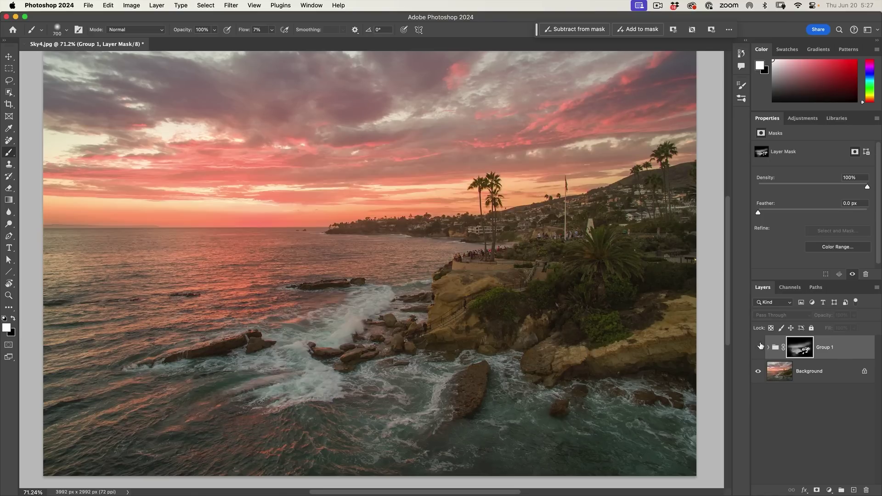
click(758, 349)
click(758, 349)
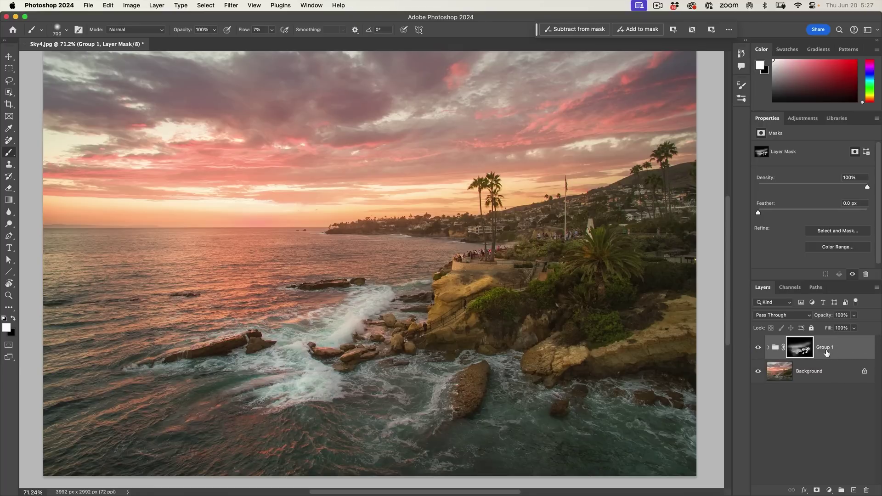
click(827, 351)
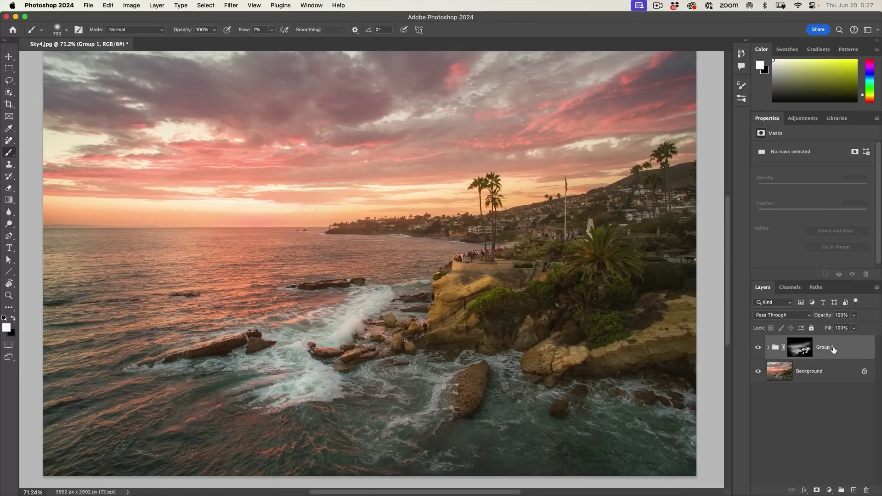
key(ctrl+j)
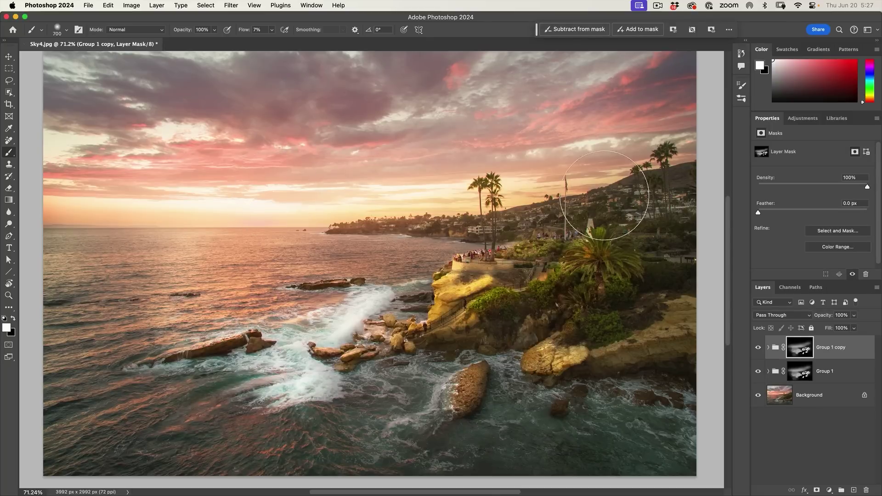
Set Group 1 copy's opacity to 10% and toggle its visibility to compare
click(759, 348)
drag(825, 319, 611, 327)
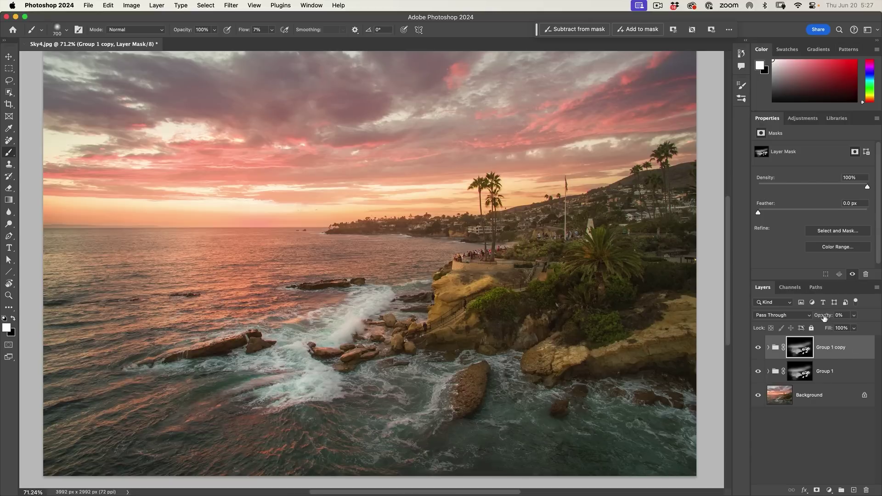
drag(823, 317, 829, 317)
key(Return)
click(755, 348)
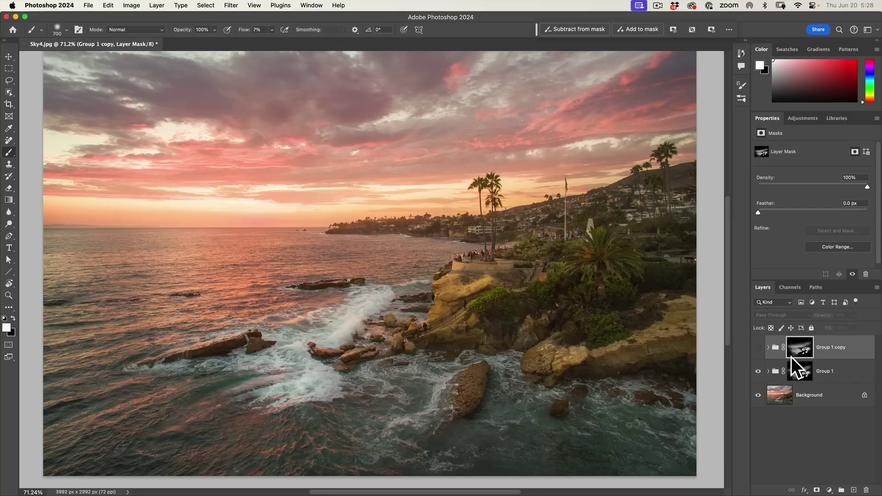
click(758, 348)
click(756, 349)
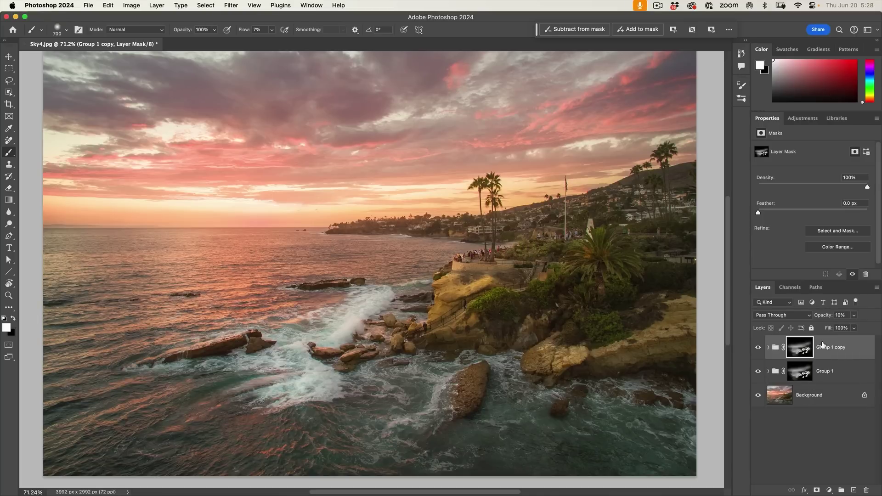
Create a new Overlay-mode layer named 'darker' at the top of the stack
alt+click(853, 491)
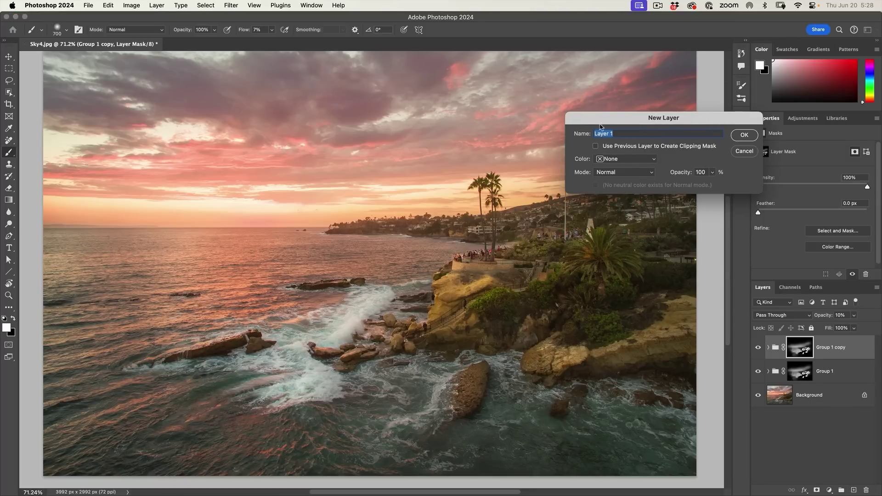
text(darker)
click(614, 175)
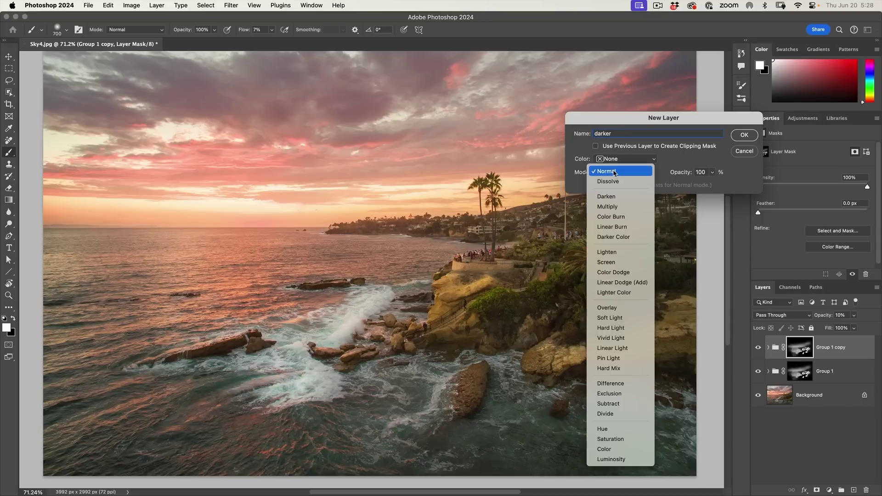
click(608, 308)
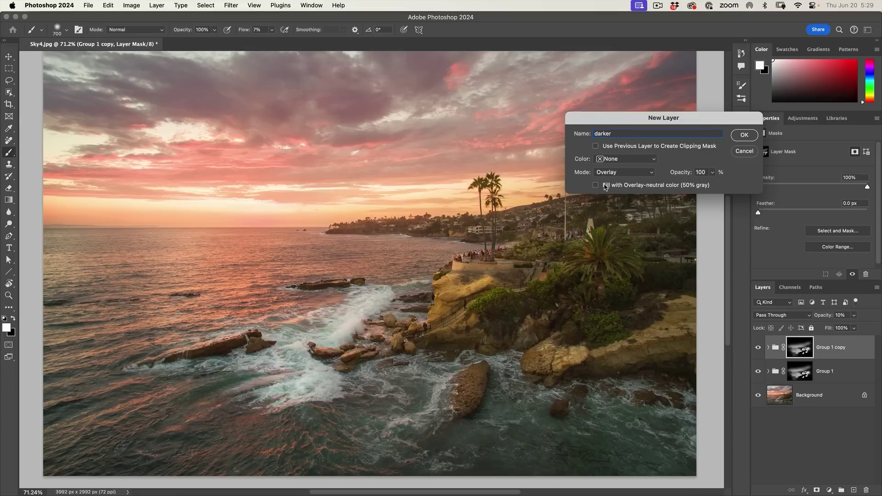
click(744, 135)
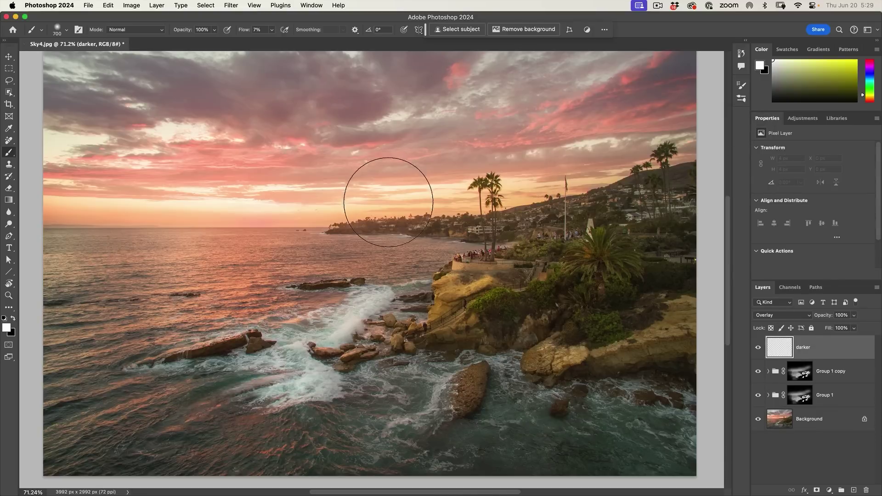
Switch to black and brush soft darkening strokes across the top sky on the darker layer
key(x)
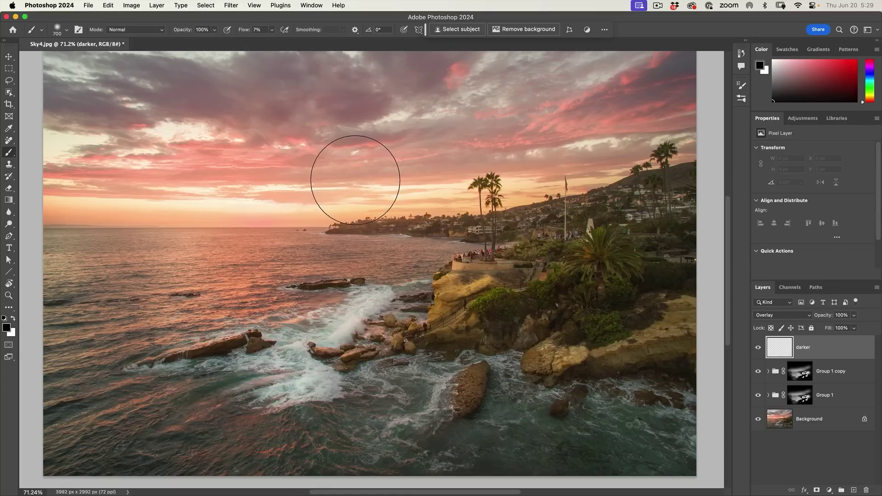
scroll(374, 153, down, 2)
scroll(367, 137, down, 2)
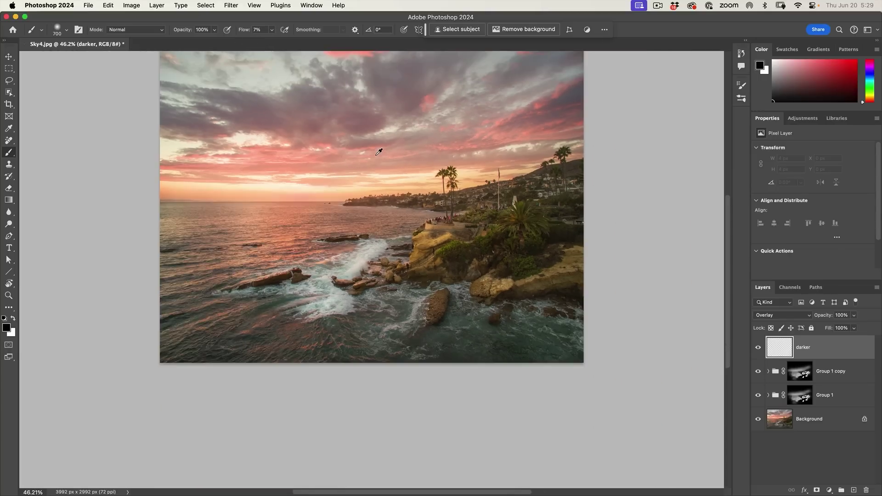
scroll(365, 127, down, 2)
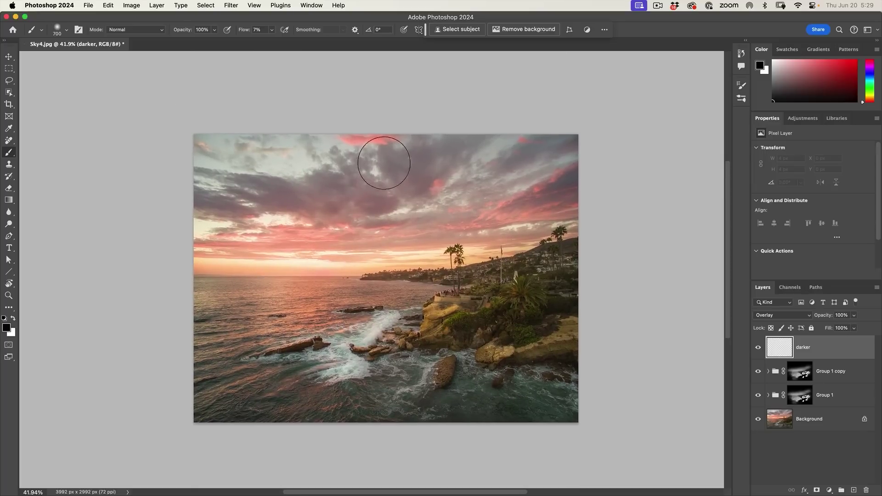
scroll(391, 152, up, 1)
scroll(400, 225, up, 1)
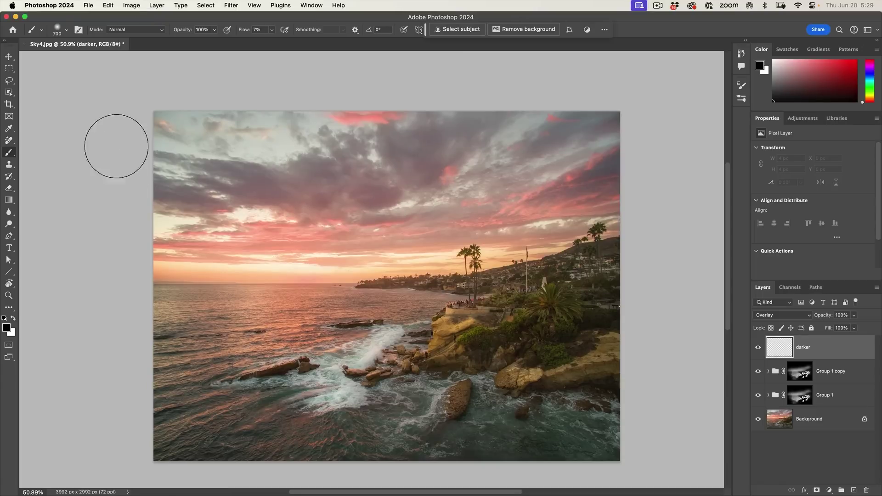
drag(134, 112, 276, 106)
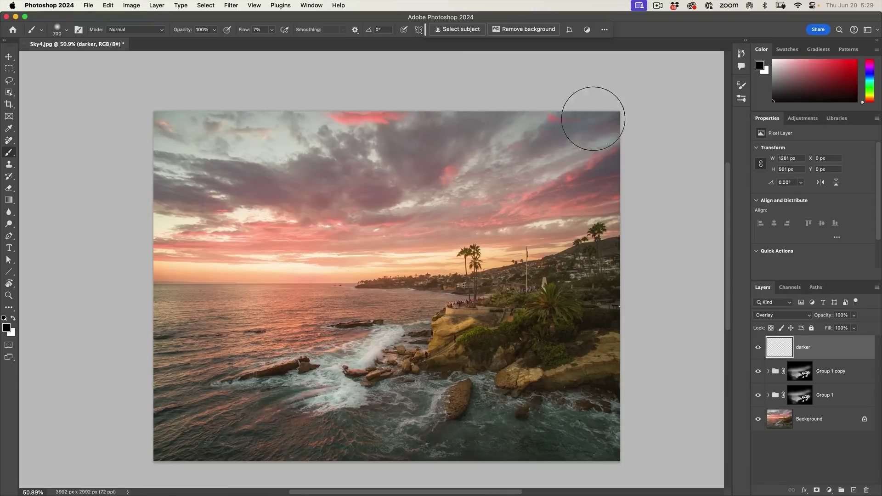
mouse_move(315, 135)
mouse_down()
mouse_move(585, 151)
mouse_move(233, 171)
mouse_move(454, 187)
mouse_move(474, 216)
mouse_move(216, 252)
mouse_move(237, 240)
mouse_move(607, 202)
mouse_move(621, 142)
mouse_move(634, 142)
mouse_move(244, 128)
mouse_move(197, 119)
mouse_move(184, 170)
mouse_move(193, 340)
mouse_move(164, 339)
mouse_move(182, 399)
mouse_move(372, 438)
mouse_move(321, 441)
mouse_move(462, 441)
mouse_move(652, 374)
mouse_move(591, 374)
mouse_move(587, 365)
mouse_move(597, 163)
mouse_move(613, 260)
mouse_move(601, 254)
mouse_move(577, 98)
mouse_move(220, 117)
mouse_move(236, 436)
mouse_up()
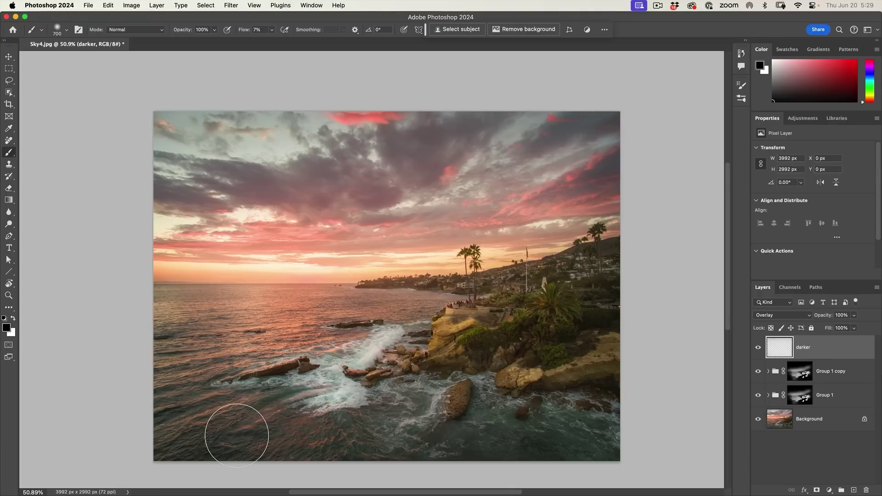
scroll(413, 317, up, 1)
scroll(413, 317, up, 2)
scroll(413, 317, up, 2)
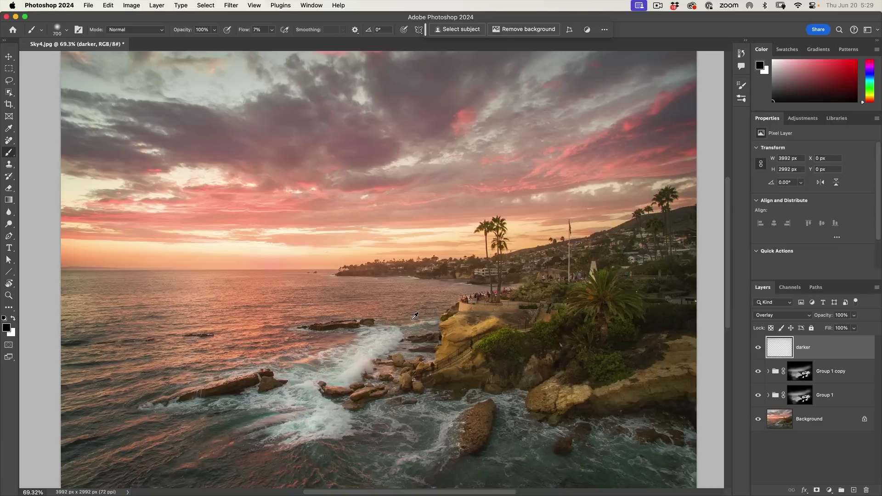
Shrink the brush for finer darkening on the darker layer
scroll(414, 317, up, 1)
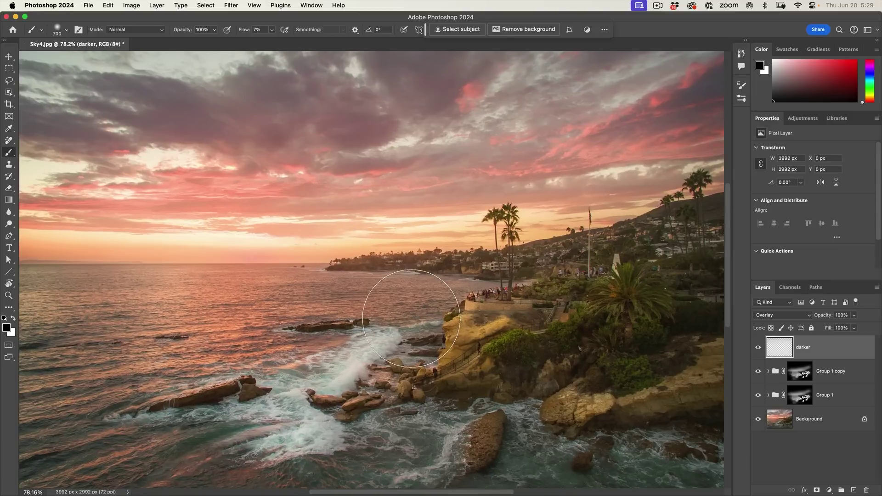
key(bracketleft)
key(bracketleft)
key(bracketleft)
key(bracketleft)
key(bracketleft)
key(bracketleft)
key(bracketleft)
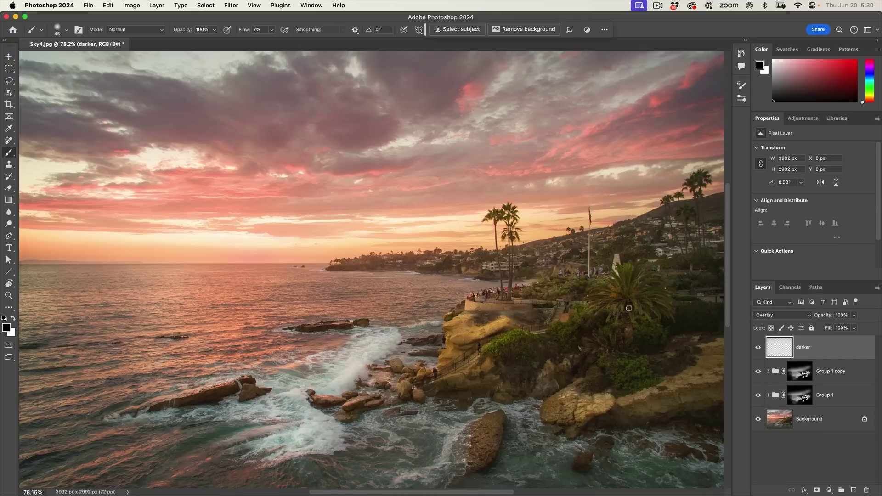
scroll(624, 399, down, 2)
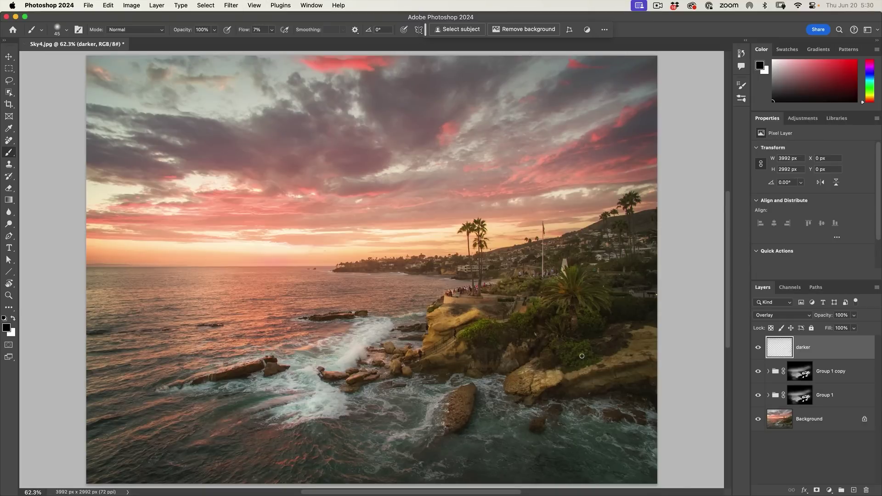
Compare the darker layer, then hide darker, Group 1 copy and Group 1
click(757, 347)
click(758, 347)
drag(757, 348, 757, 395)
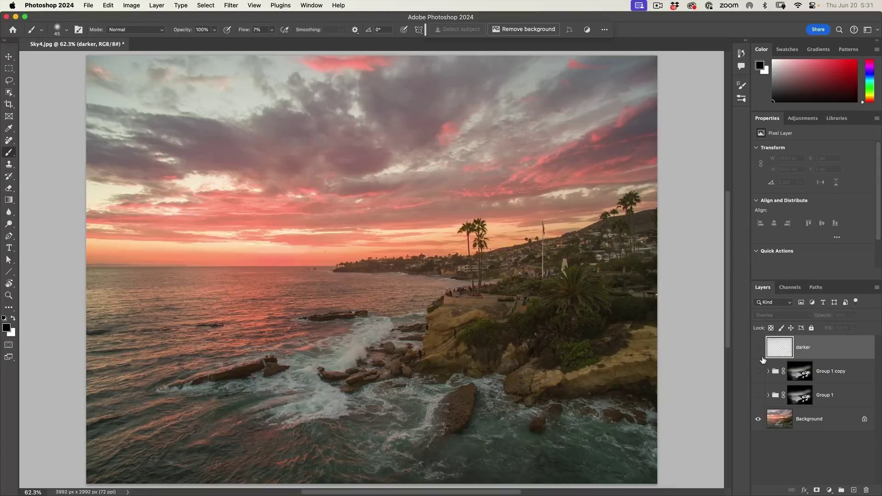